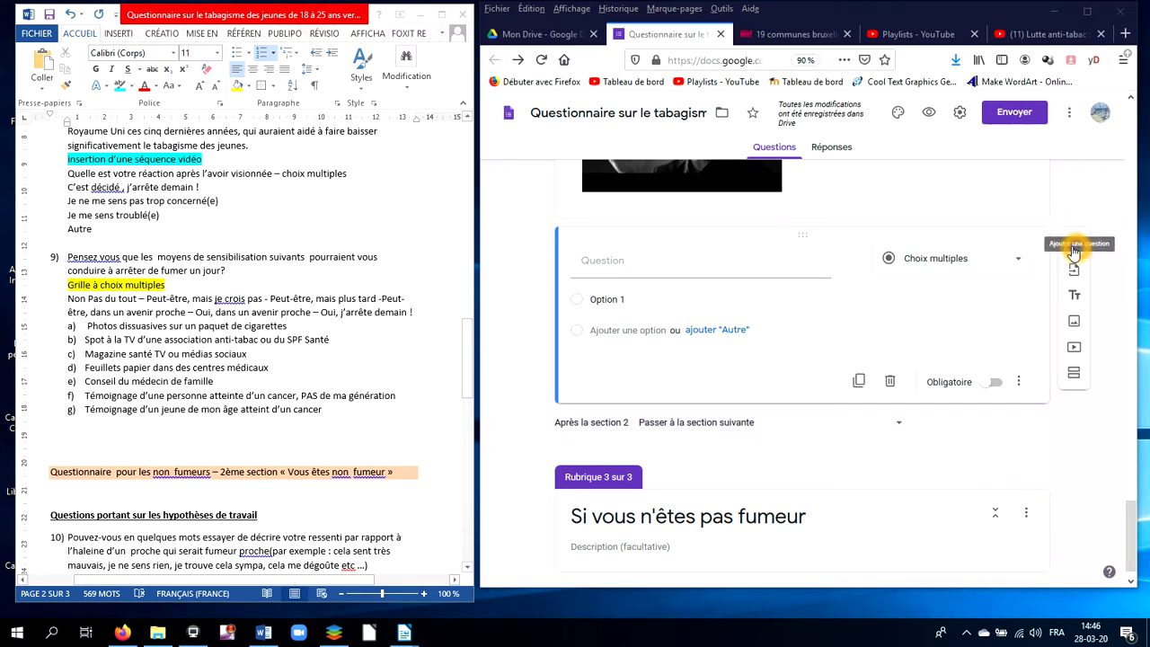
- Copy the text of question 9 from the Word document into the new form question's title
click(683, 266)
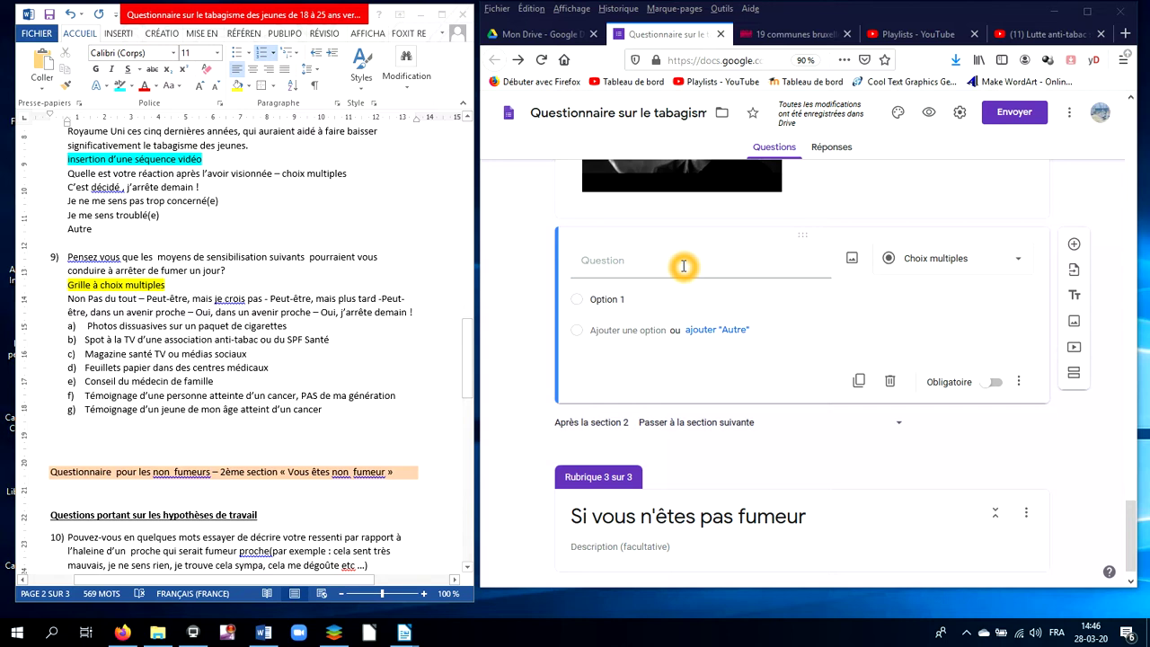
click(97, 288)
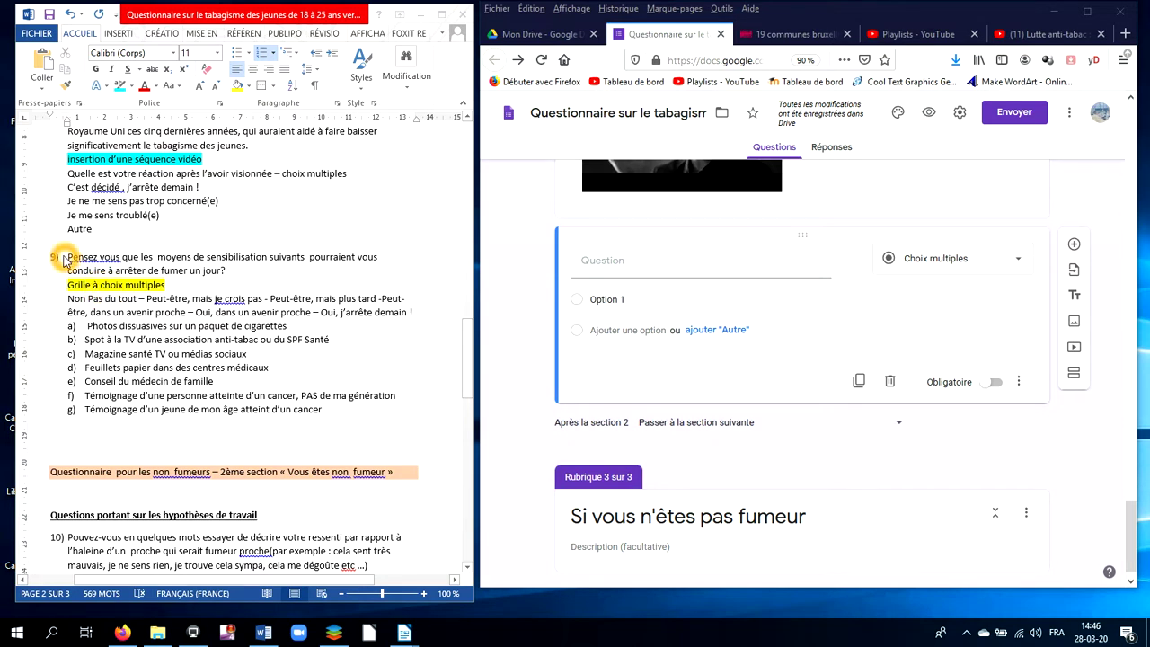
click(70, 258)
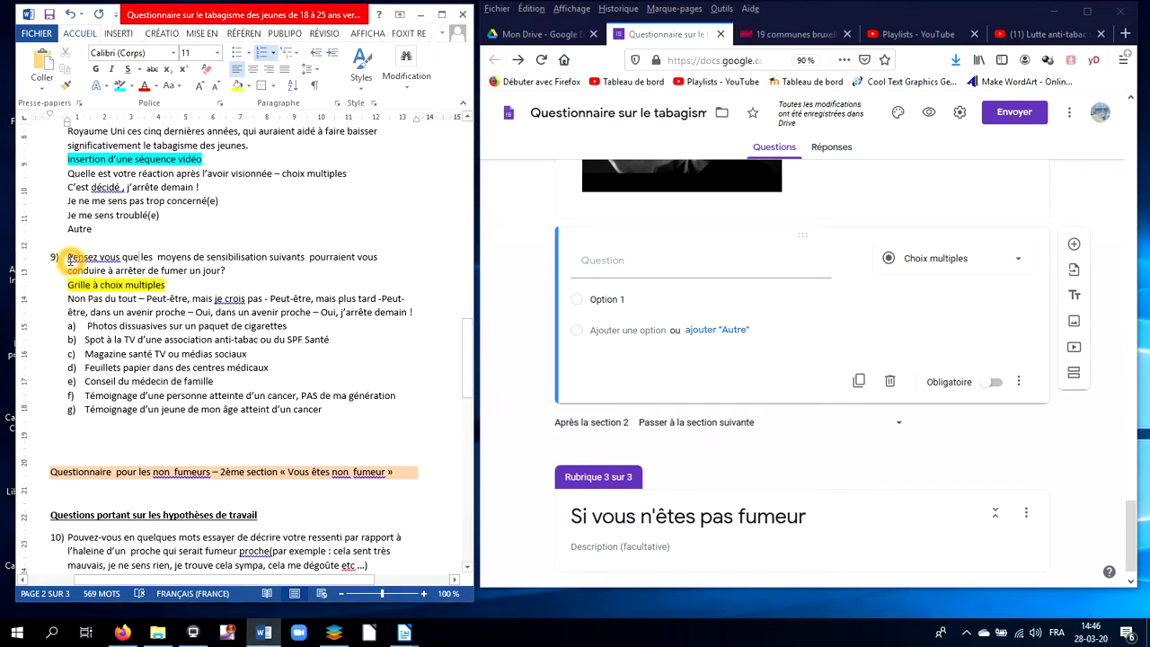
key(shift+Down)
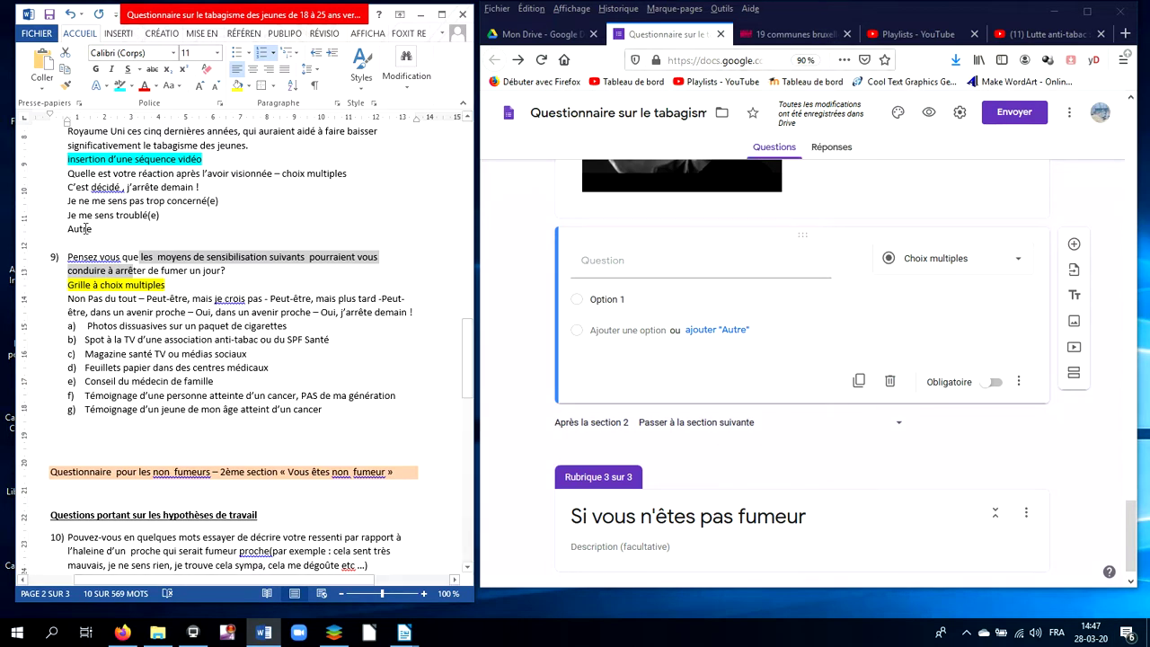
click(68, 256)
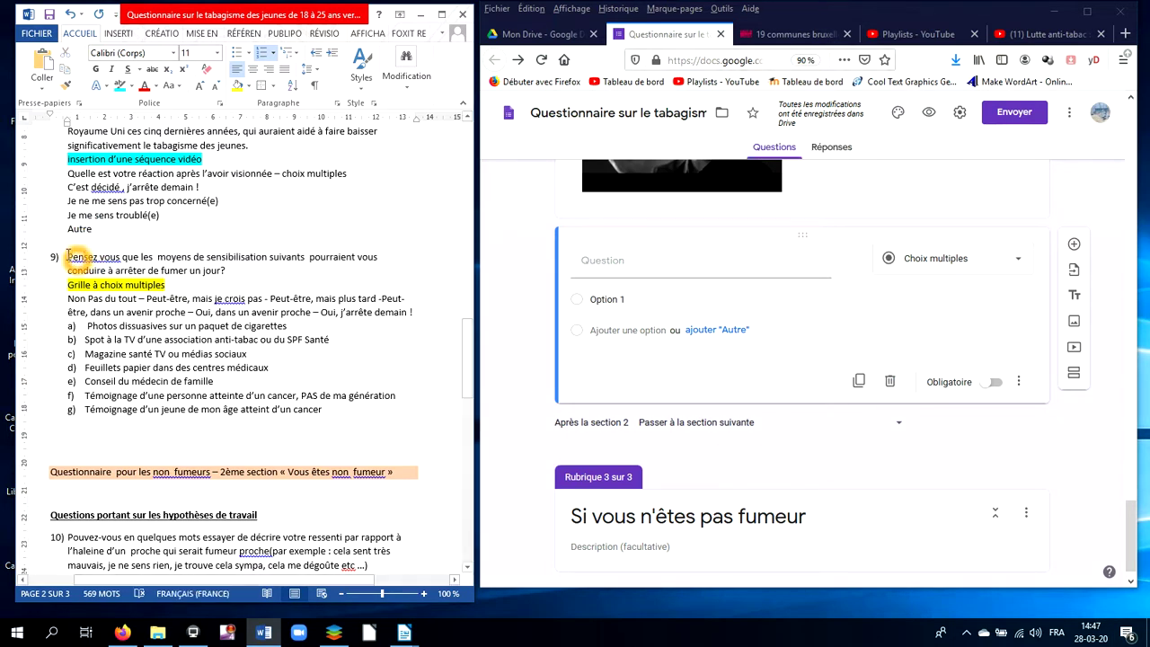
click(68, 256)
key(shift+Down)
key(shift+Down)
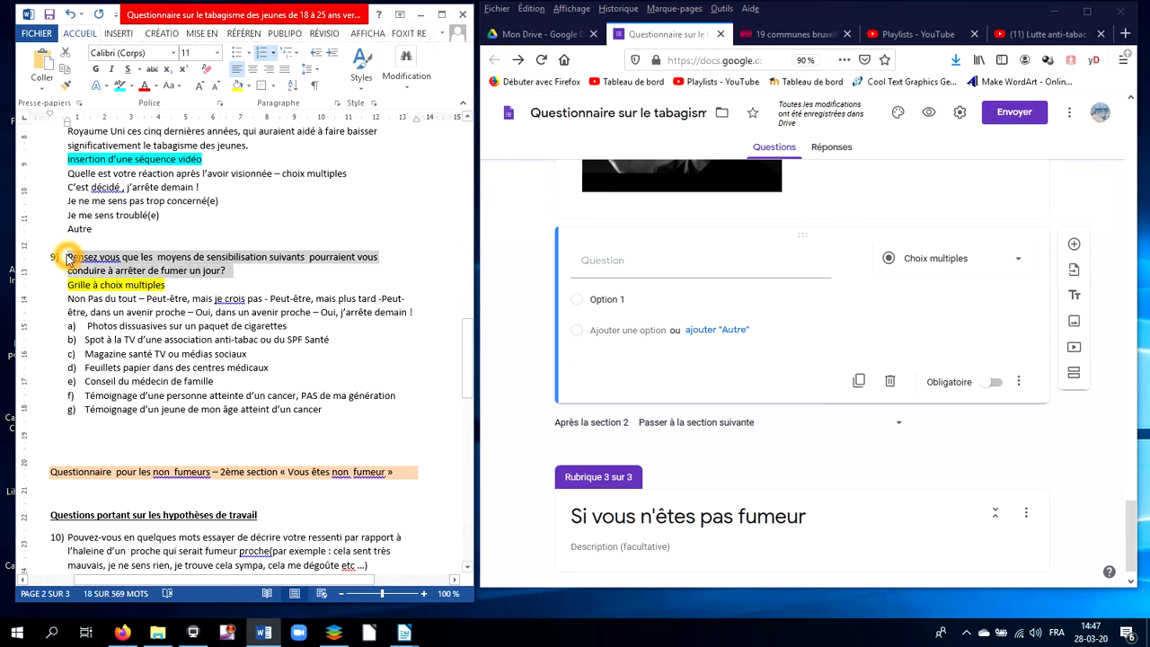
click(684, 263)
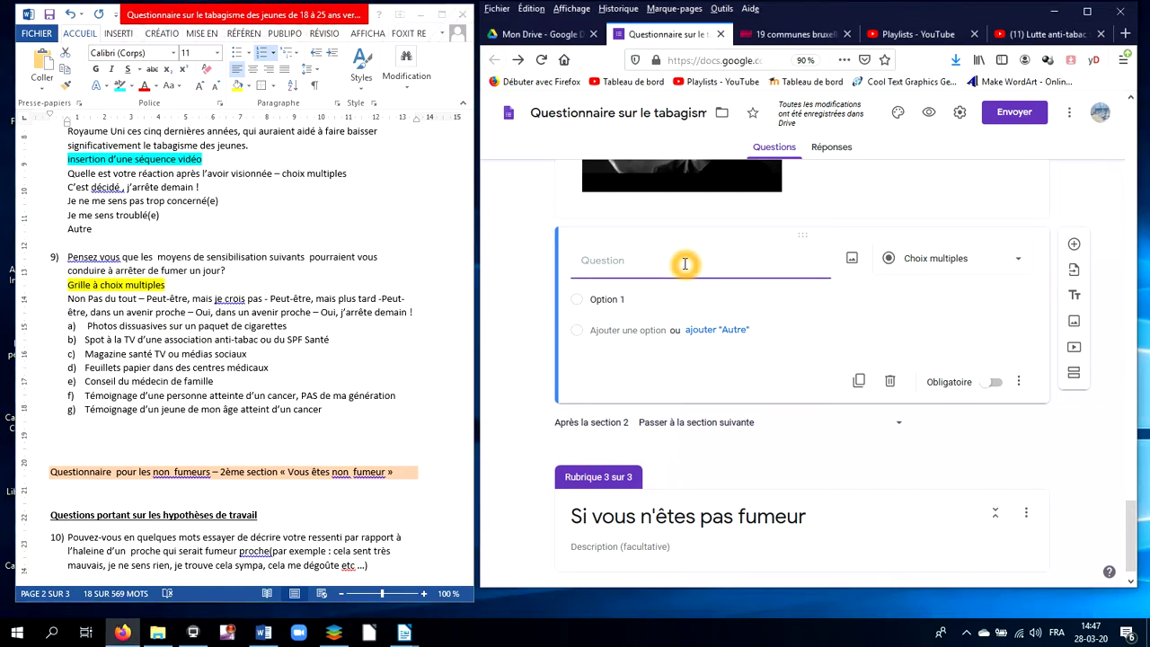
text(9)	Pensez vous que les  moyens de sensibilisation suivants  pourraient vous conduire à arrêter de fumer un jour?)
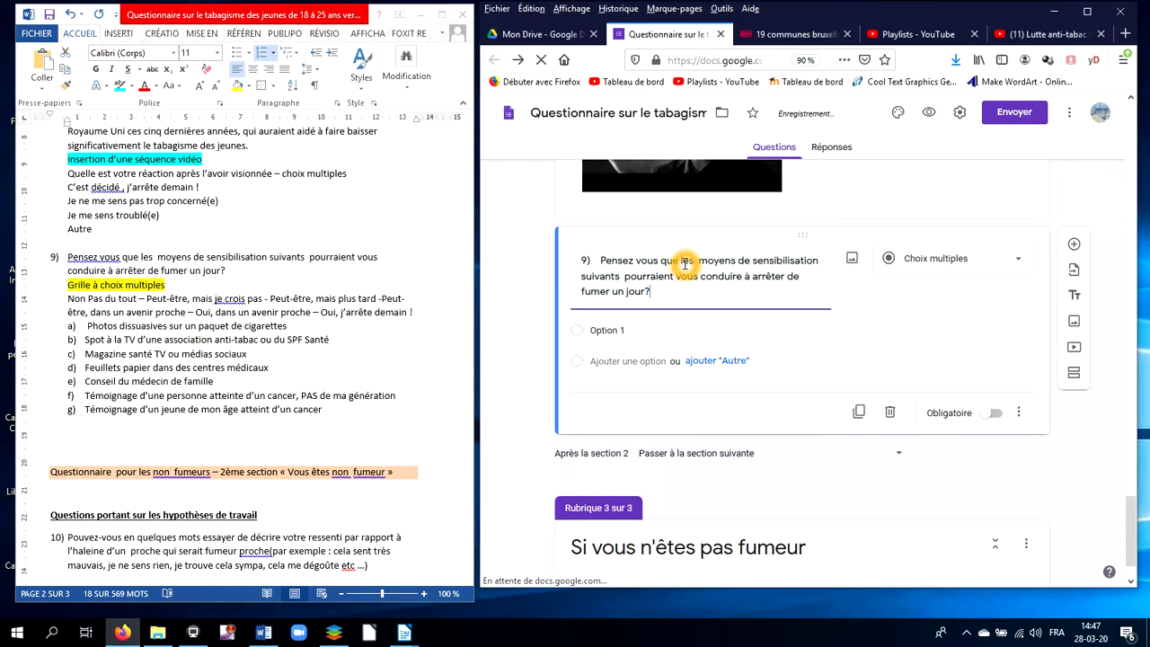
- Correct the title's opening to "Pensez-vous" and change the question type to "Grille à choix multiples"
click(636, 267)
key(BackSpace)
text(-)
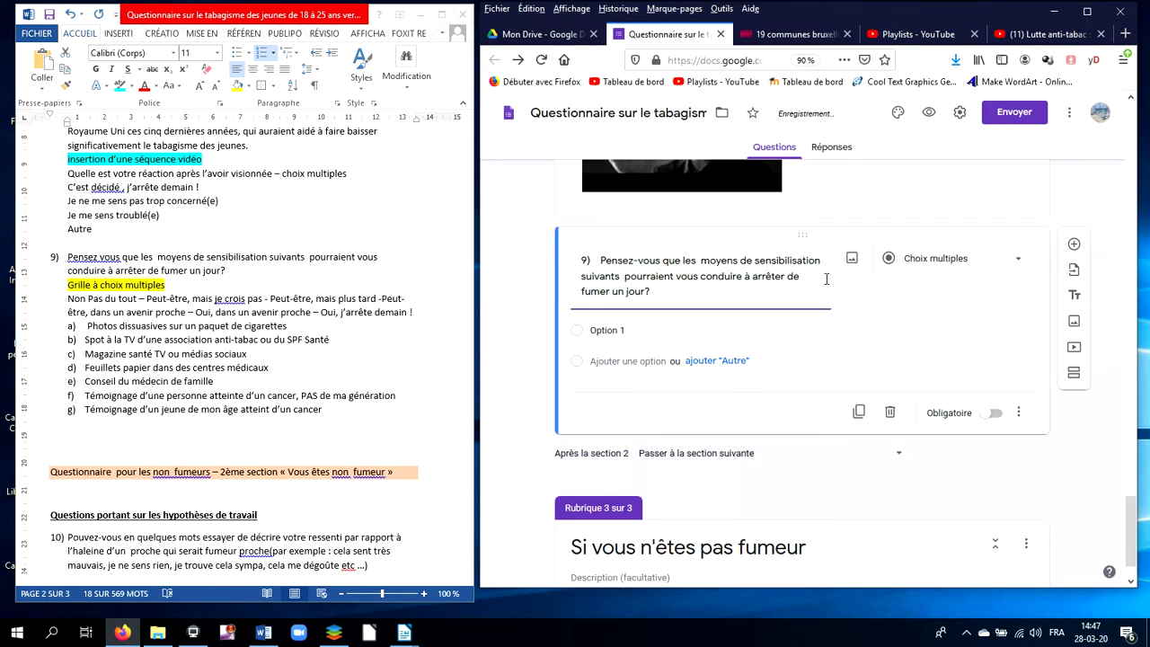
click(1019, 266)
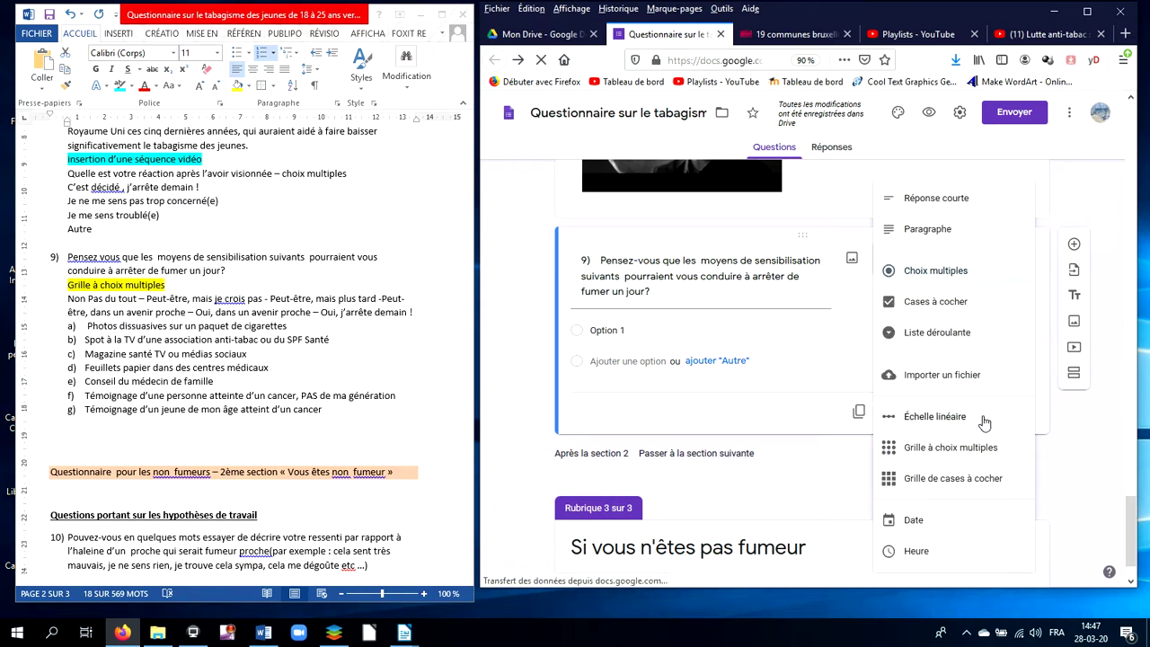
click(974, 447)
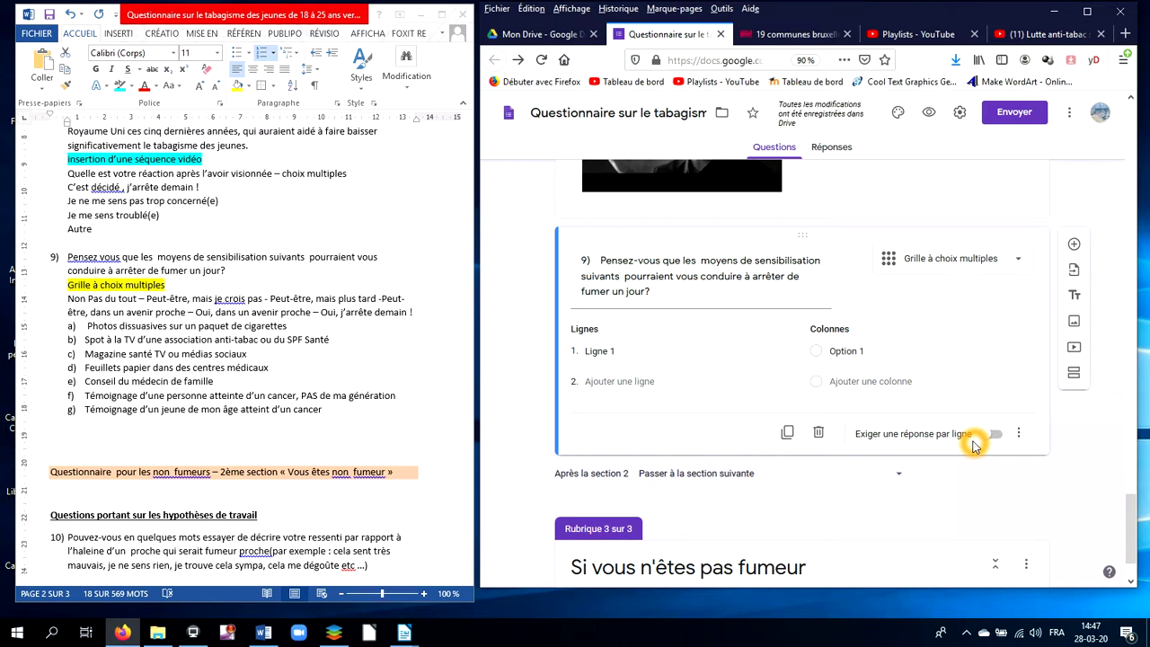
- Copy list items a) to g) under question 9 in Word and paste them as the grid's rows, starting at Ligne 1
click(90, 333)
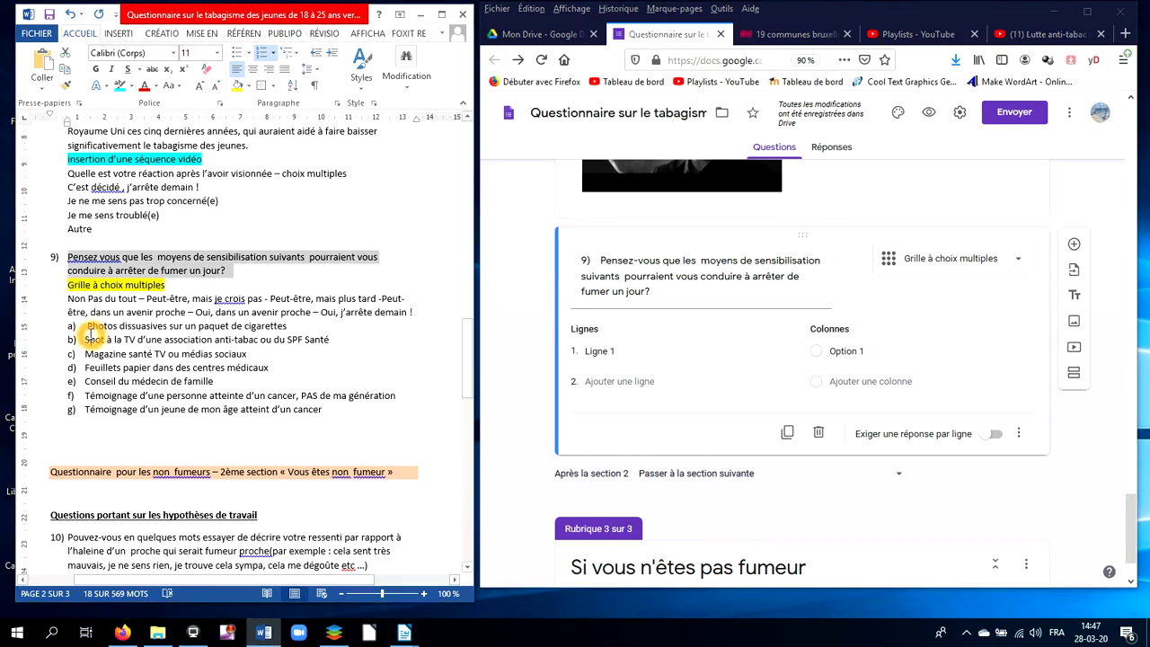
click(88, 330)
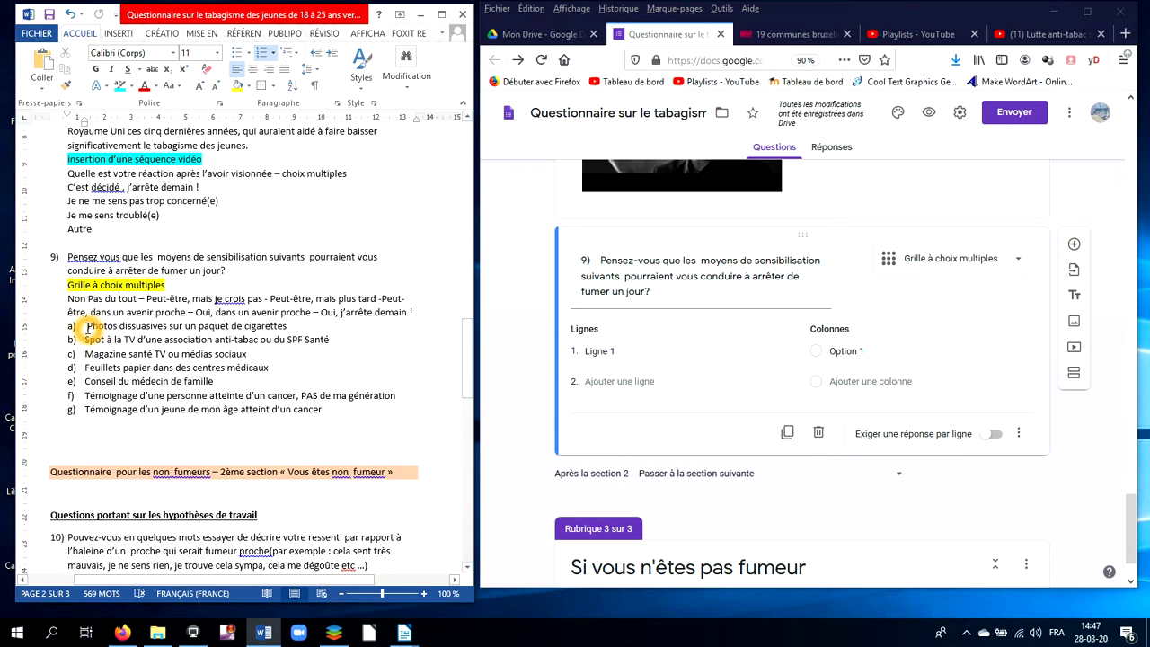
key(shift+Down)
key(shift+Down)
key(shift+Down)
key(shift+Down)
key(shift+Down)
key(shift+Down)
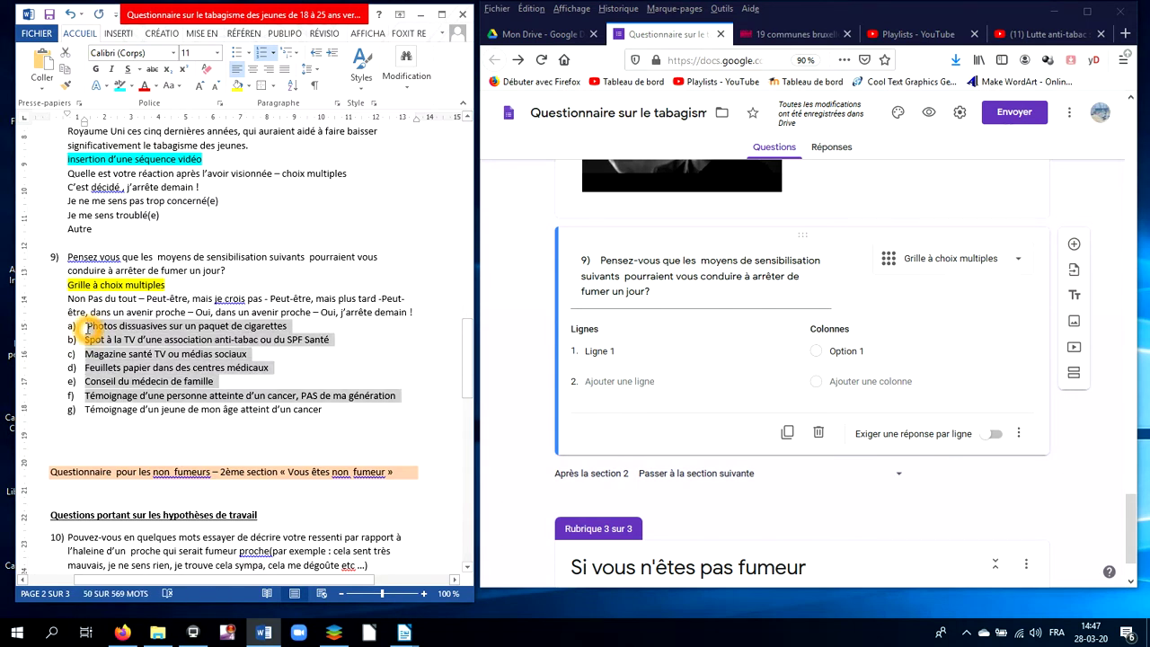
key(shift+Down)
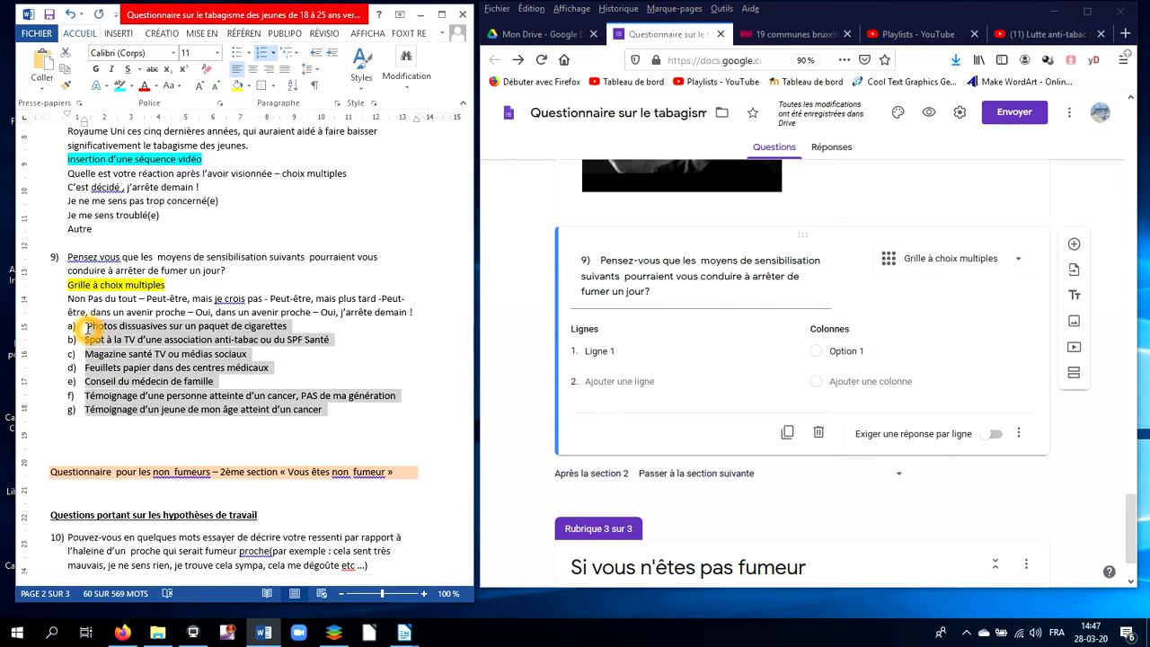
click(597, 352)
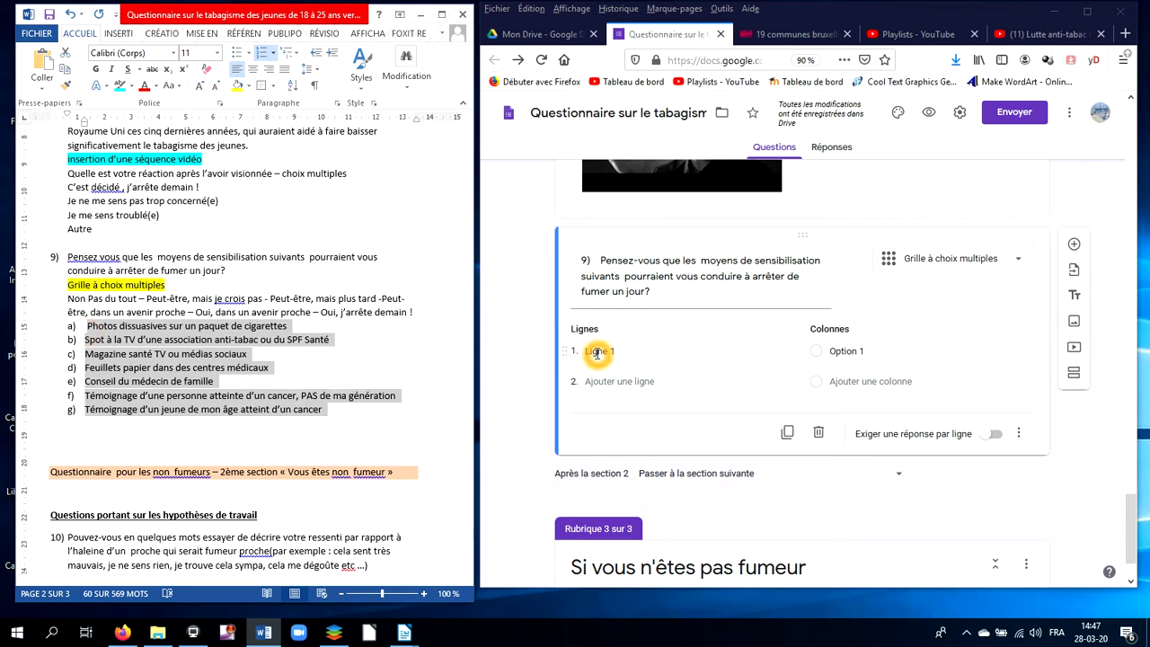
click(612, 356)
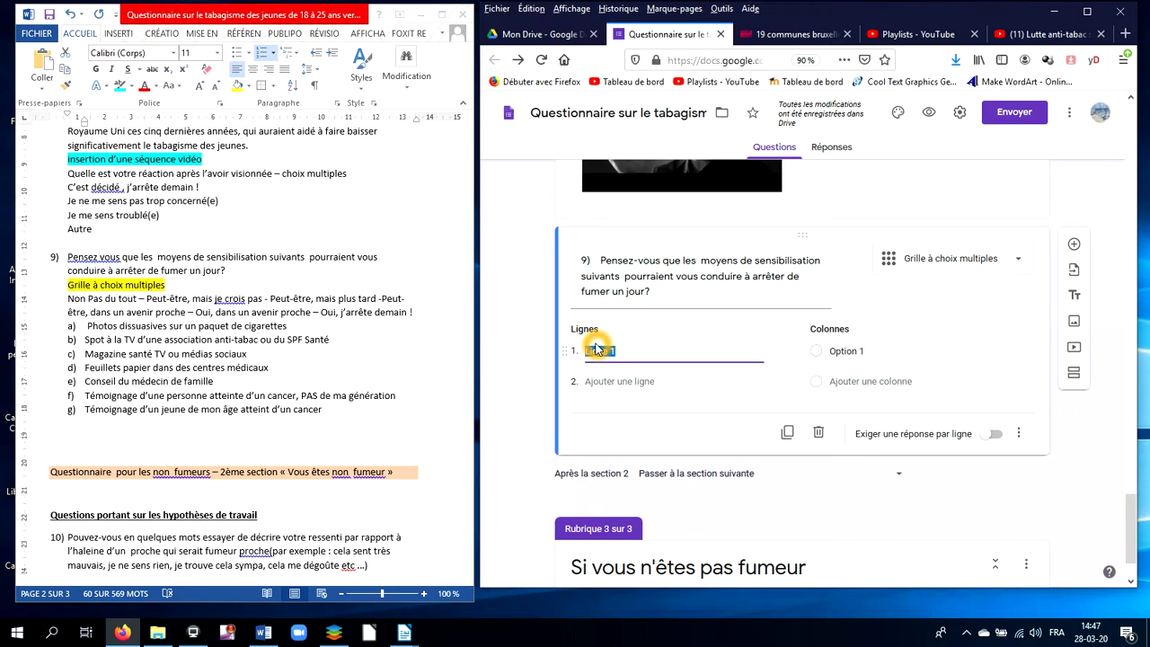
text(Photos dissuasives sur un paquet de cigarettes b)	Spot à la TV d’une association anti-tabac ou du SPF Santé c)	Magazine santé TV ou médias sociaux d)	Feuillets papier dans des centres médicaux e)	Conseil du médecin de famille f)	Témoignage d’une personne atteinte d’un cancer, PAS de ma génération g)	Témoignage d’un jeune de mon âge atteint d’un cancer)
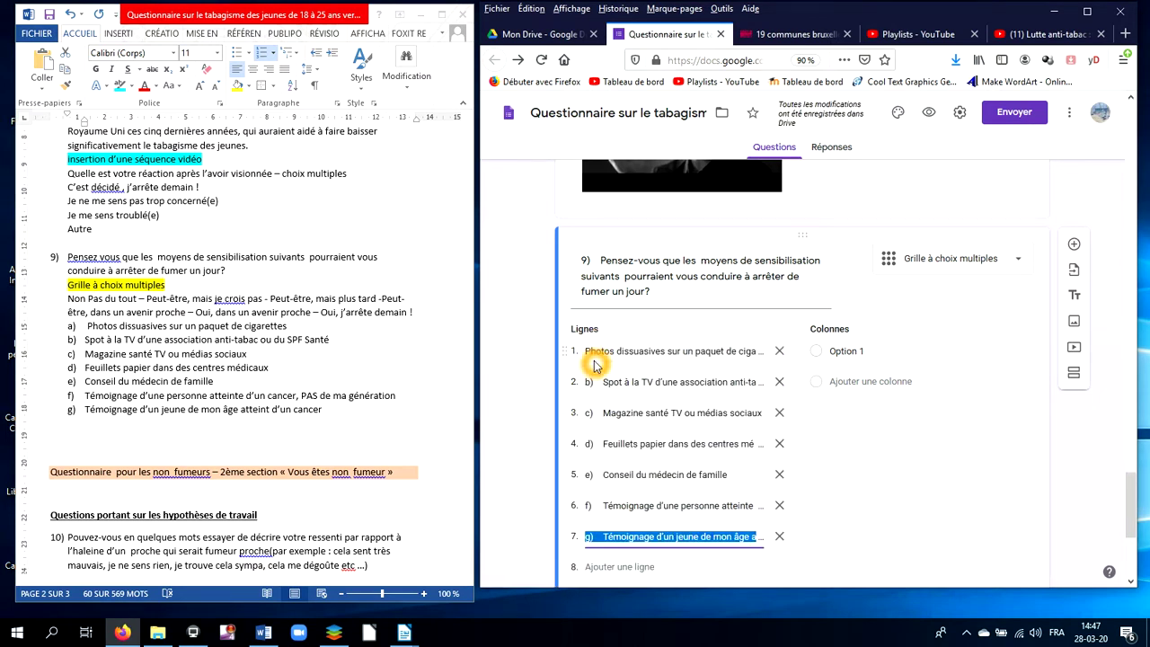
- Undo the pasting of the list items into the grid's rows
click(597, 381)
click(596, 382)
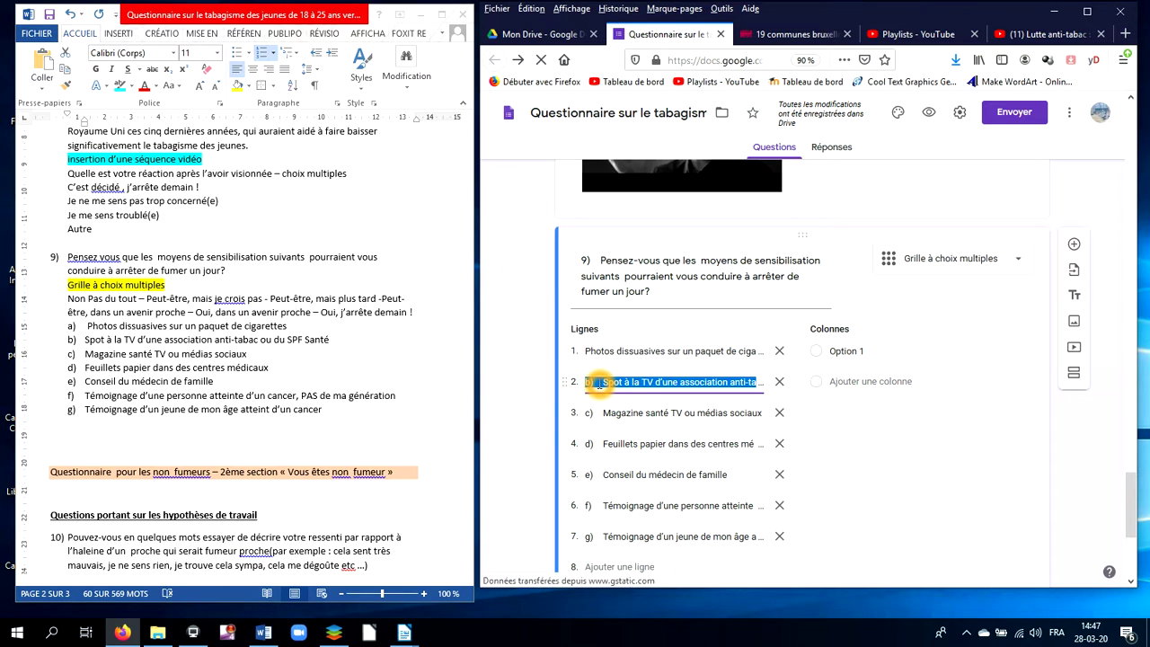
key(ctrl+z)
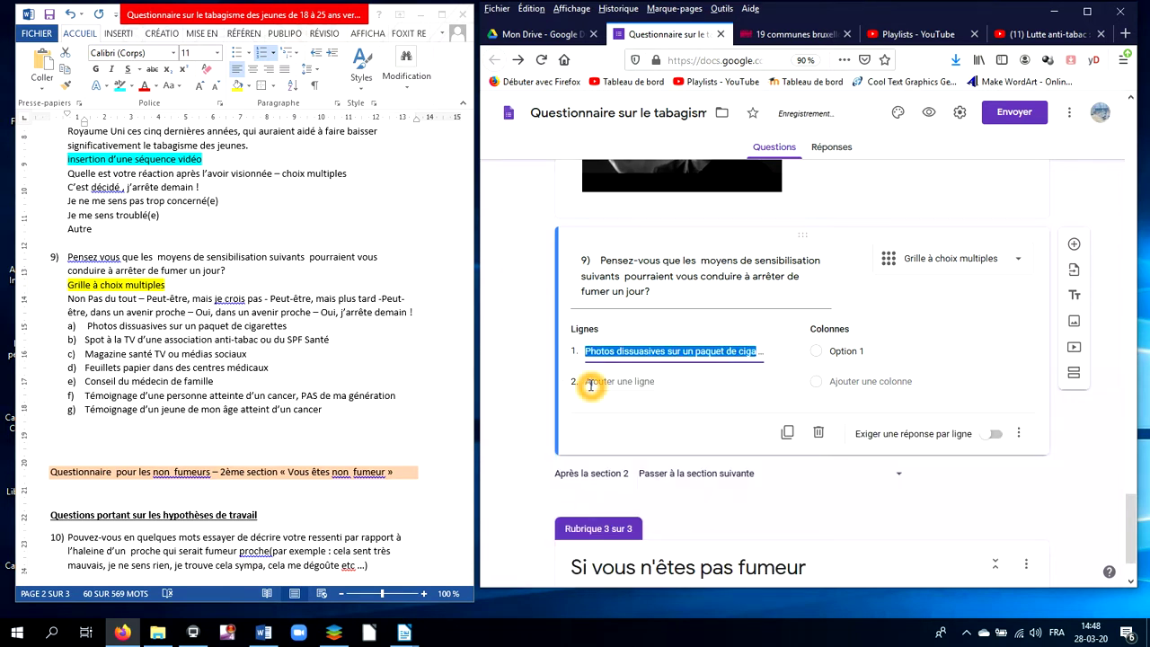
key(ctrl+z)
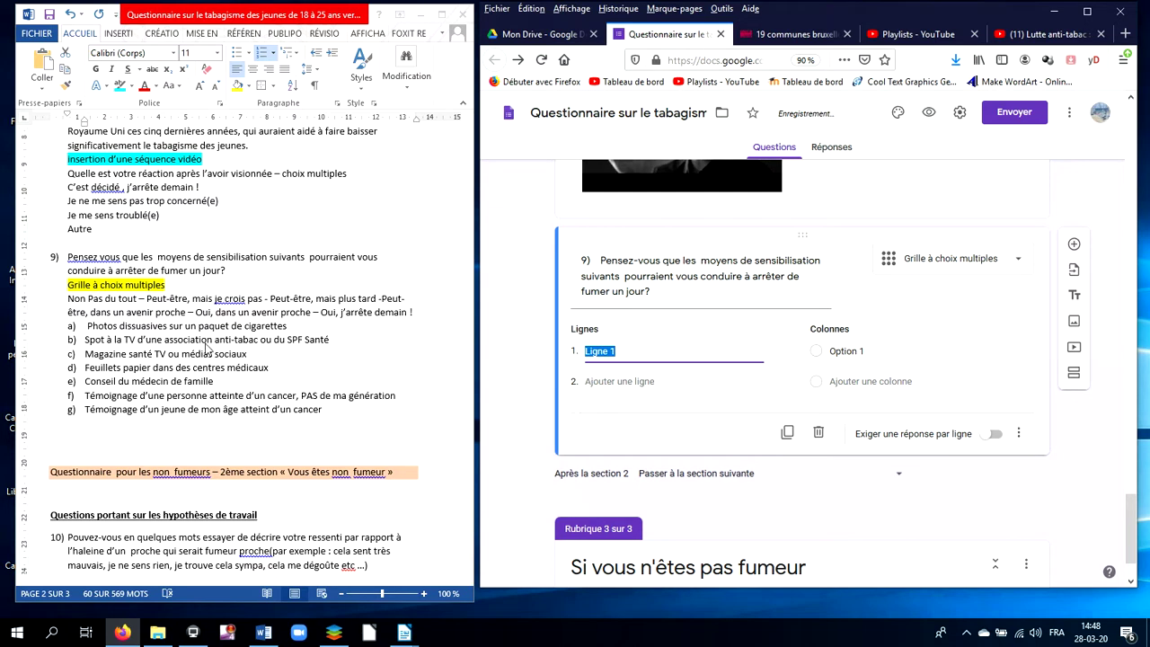
- Copy the whole a) to g) list from Word again and paste it over Ligne 1 as the grid's rows
click(89, 328)
click(69, 327)
click(69, 326)
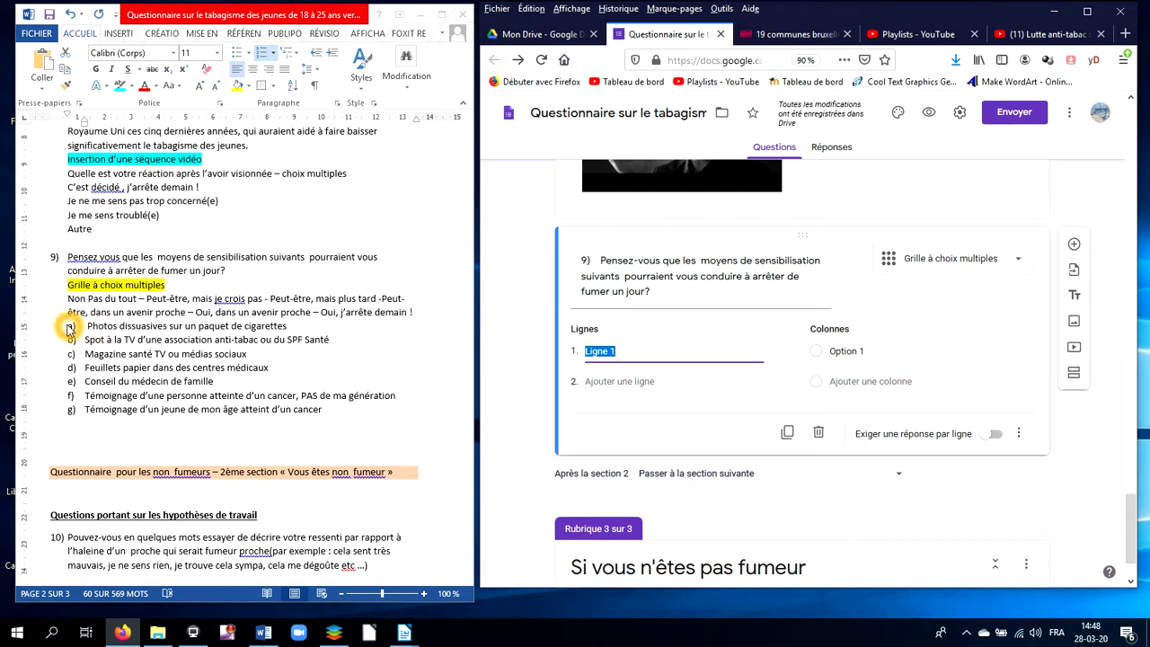
click(71, 367)
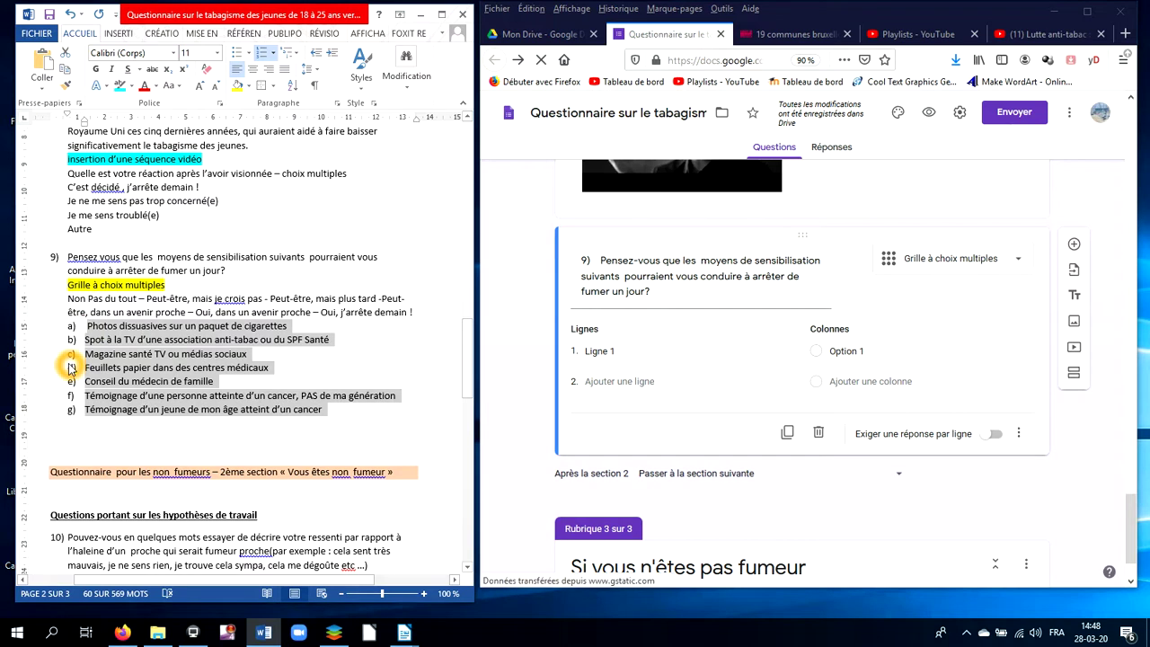
click(427, 385)
click(620, 348)
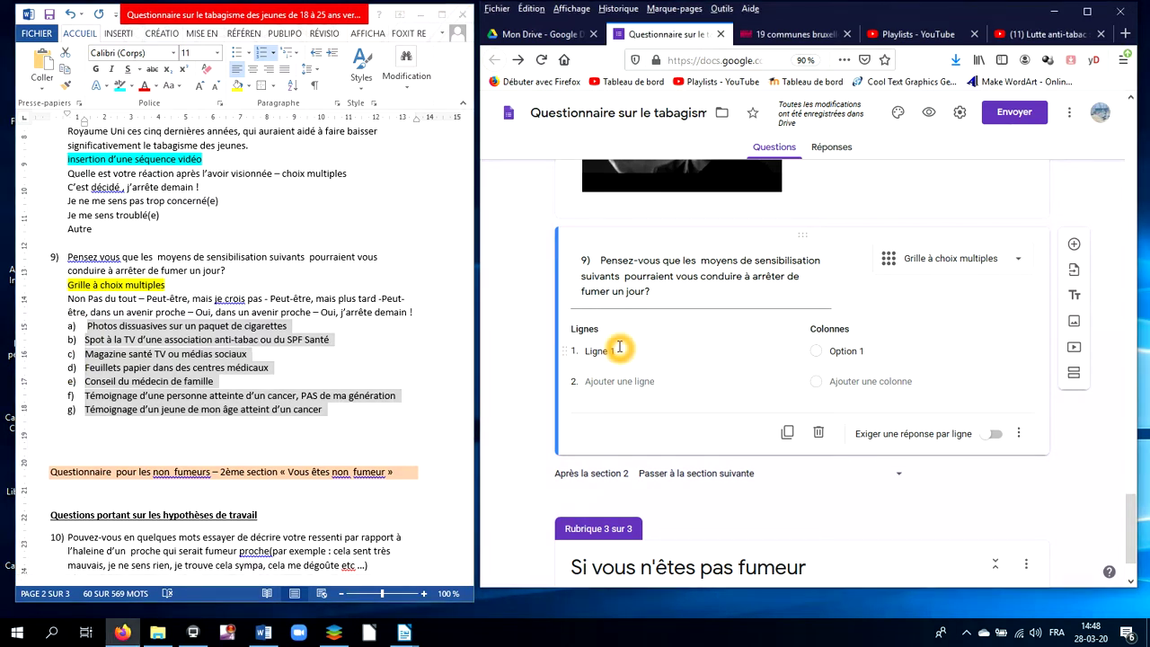
click(620, 348)
text(Photos dissuasives sur un paquet de cigarettes b)	Spot à la TV d'une association anti-tabac ou du SPF Santé c)	Magazine santé TV ou médias sociaux d)	Feuillets papier dans des centres médicaux e)	Conseil du médecin de famille f)	Témoignage d'une personne atteinte d'un cancer, PAS de ma génération g)	Témoignage d'un jeune de mon âge atteint d'un cancer)
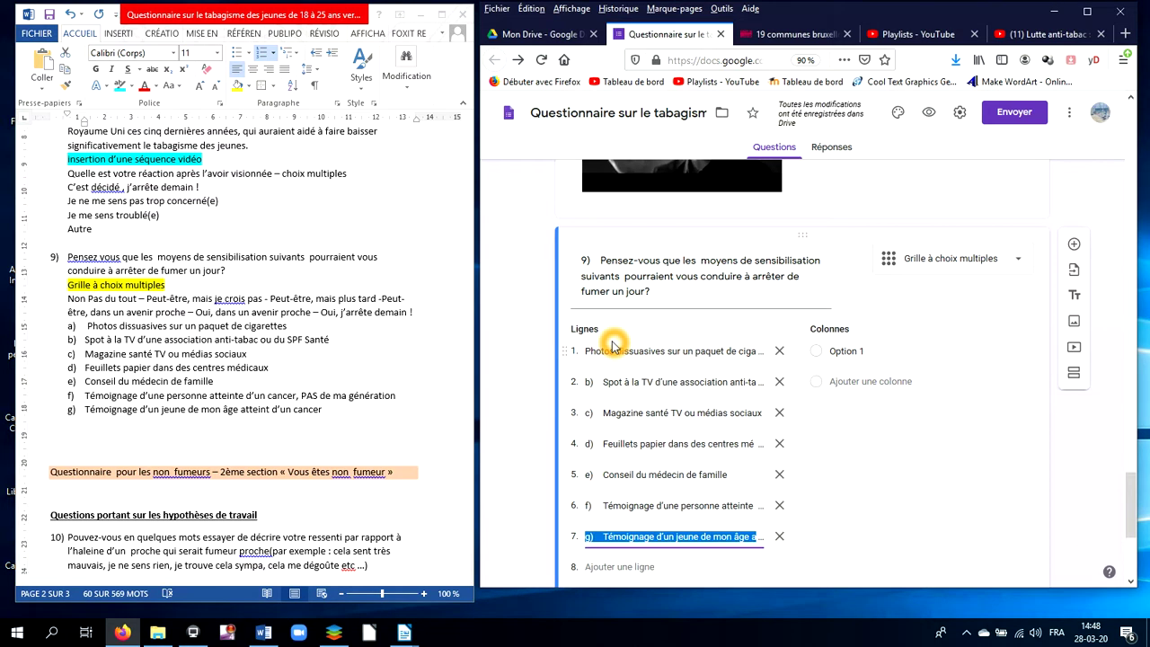
- Add the prefix "a)" before "Photos dissuasives sur un paquet de cigarettes" in the grid's first row
click(588, 352)
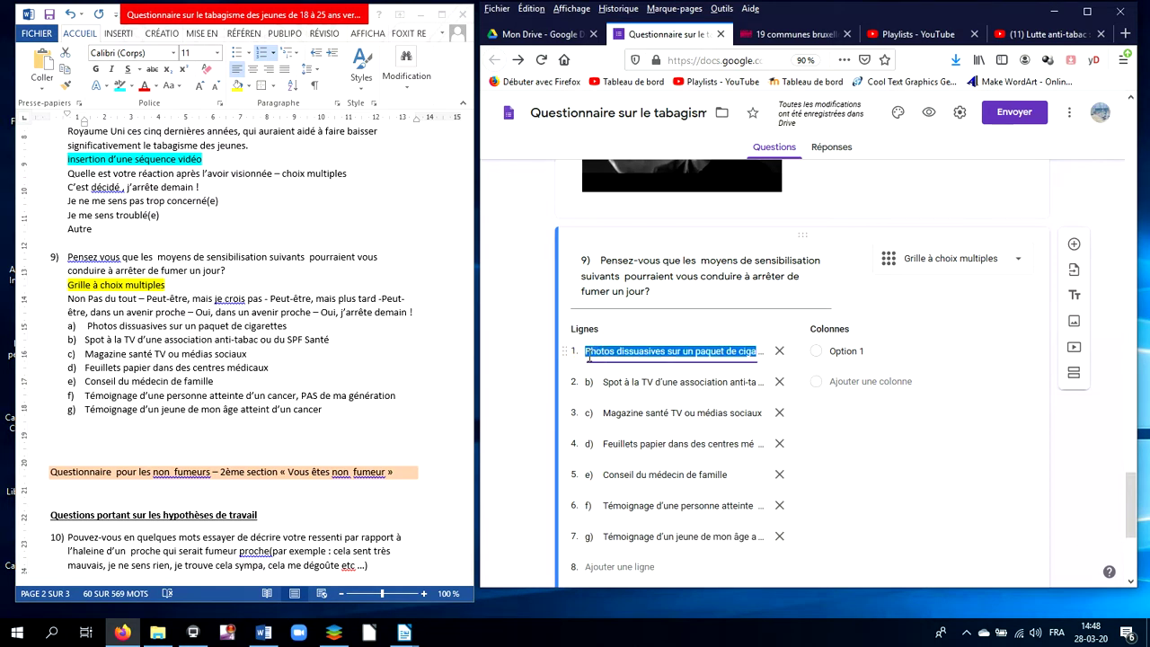
click(593, 354)
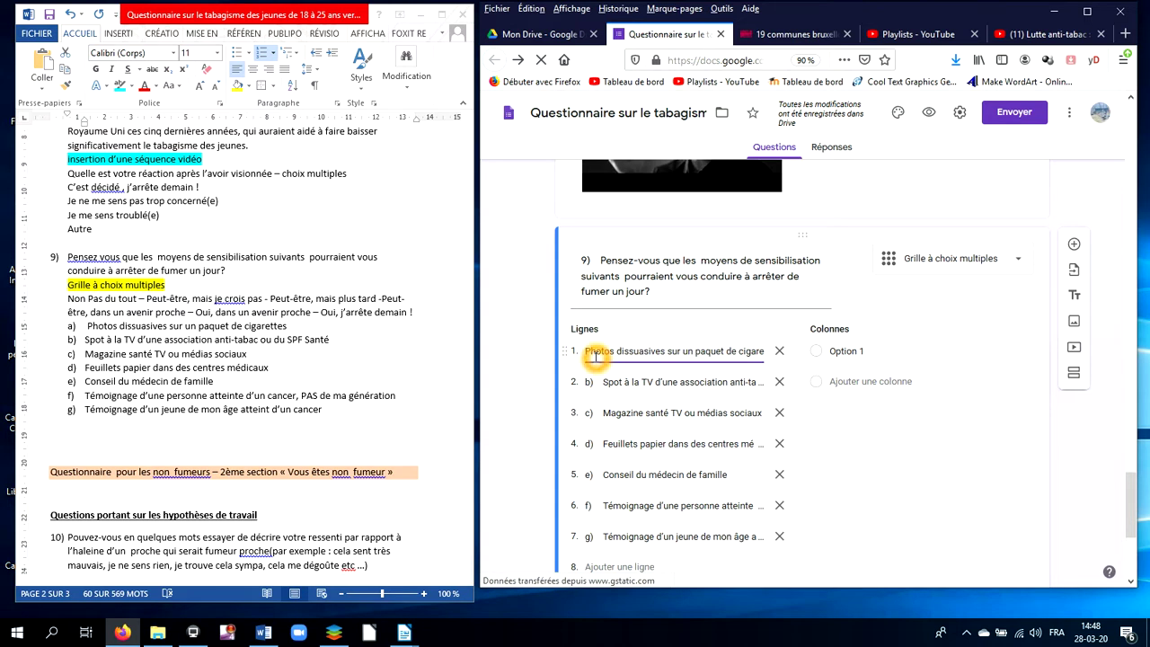
text(a))
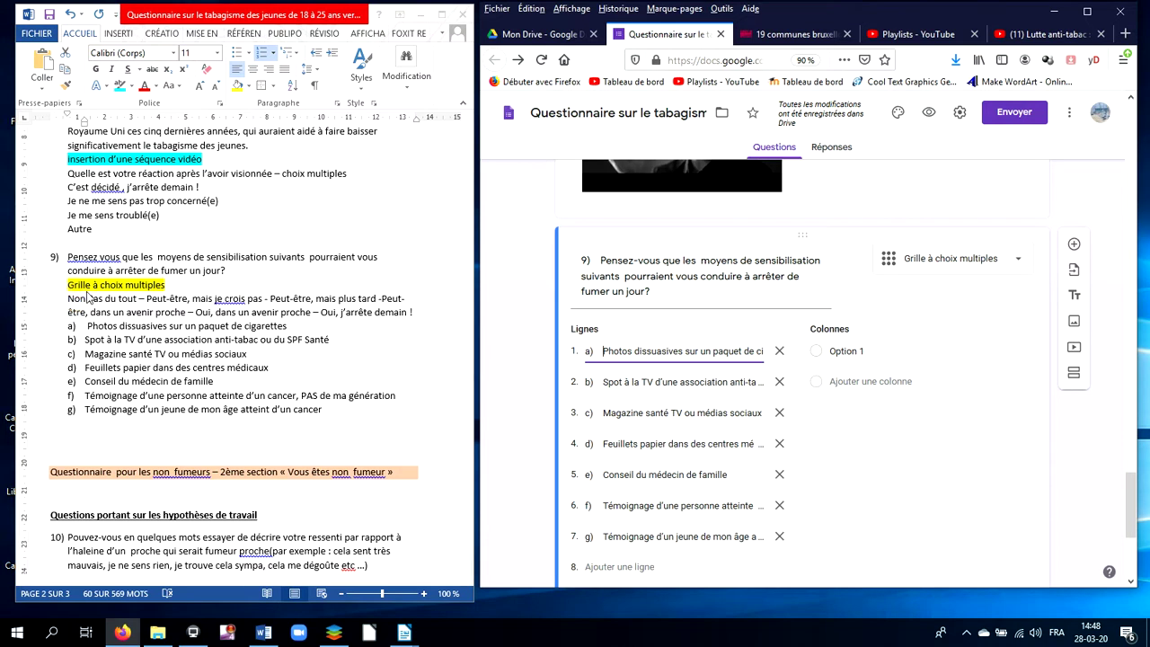
- In the Word document, insert "ne" into the question 9 answer so it reads "mais je ne crois pas"
click(227, 299)
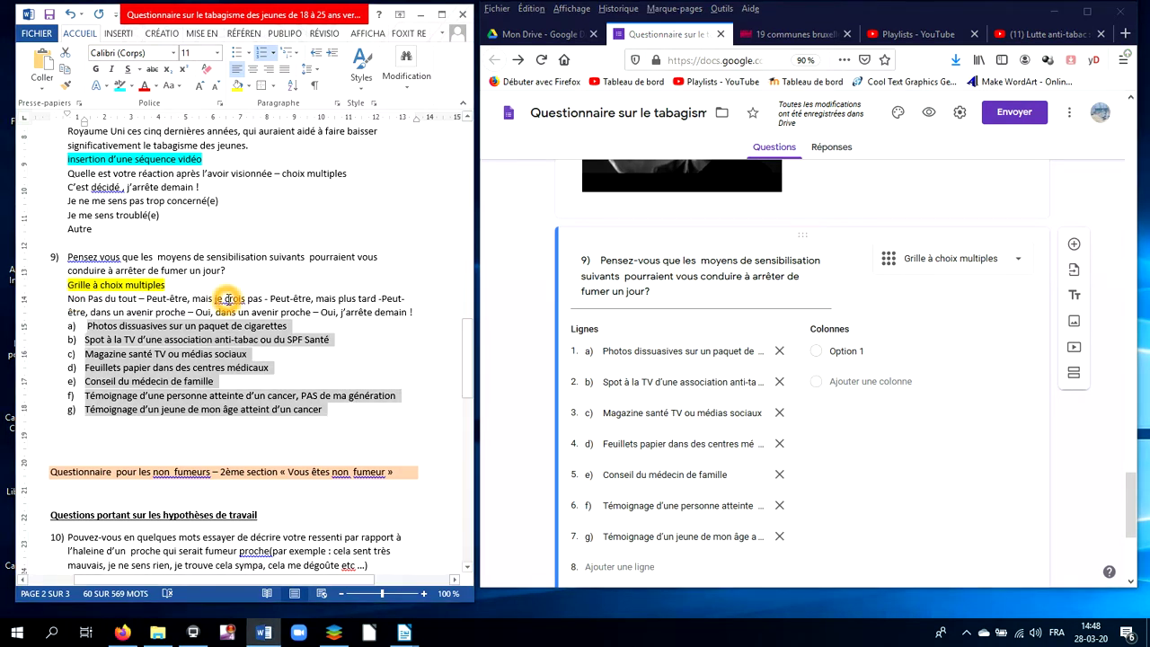
double_click(228, 299)
click(227, 300)
text(ne)
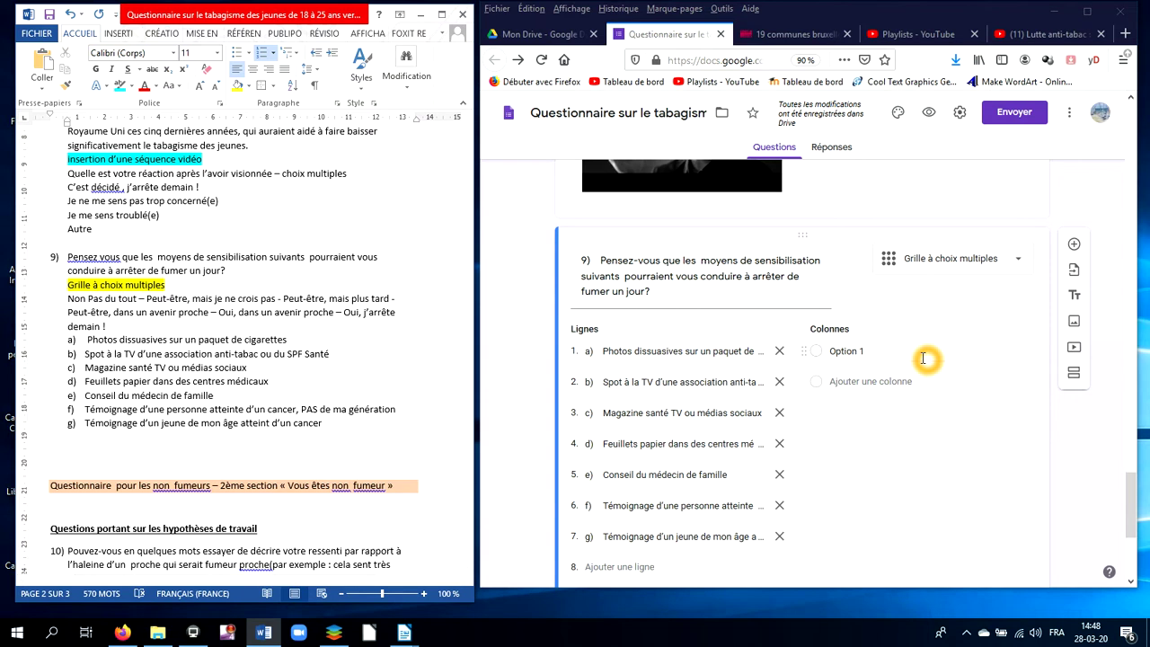
- In the form's grid, name the first column "Non, pas du tout"
click(895, 352)
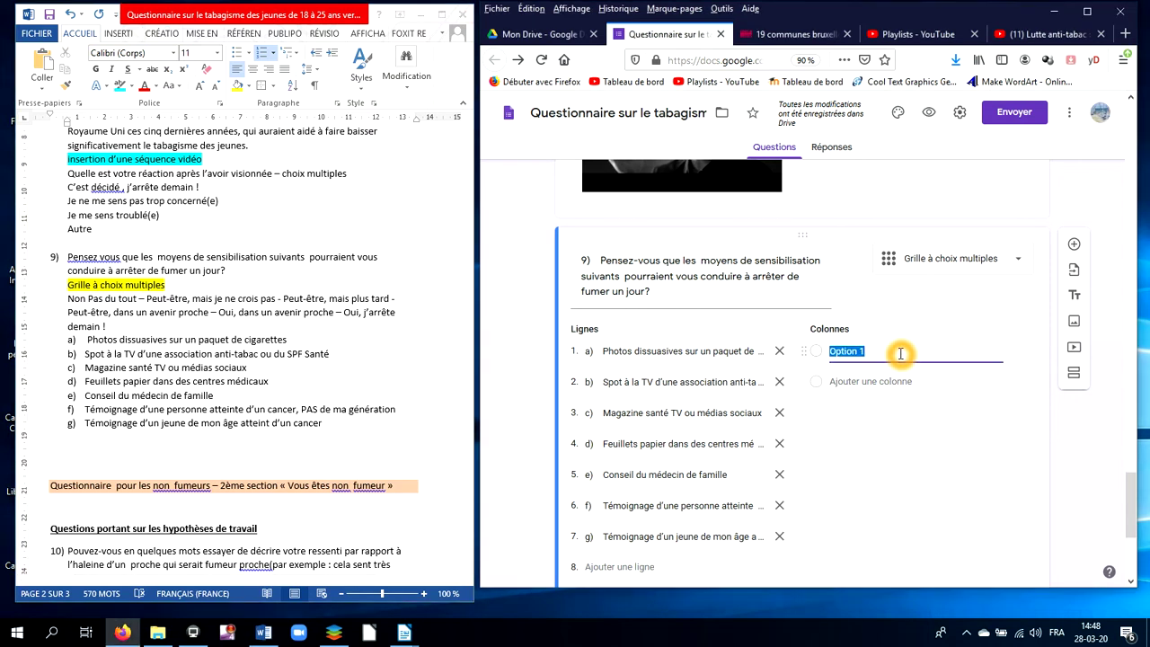
text(Non, ps)
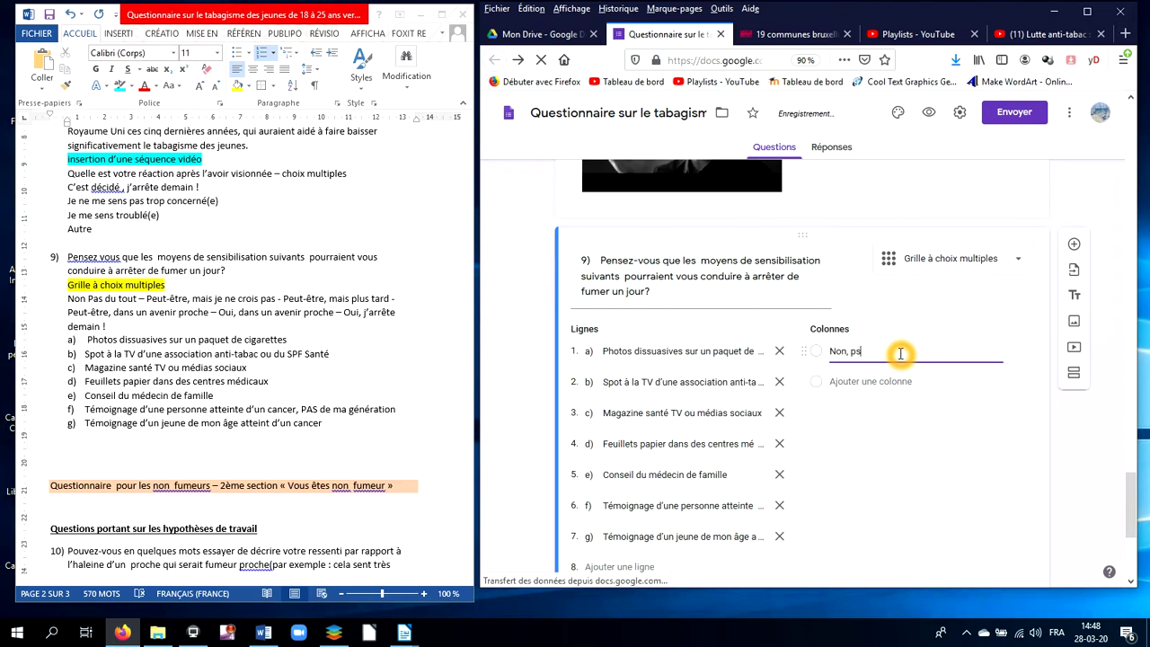
key(BackSpace)
text(as de tou)
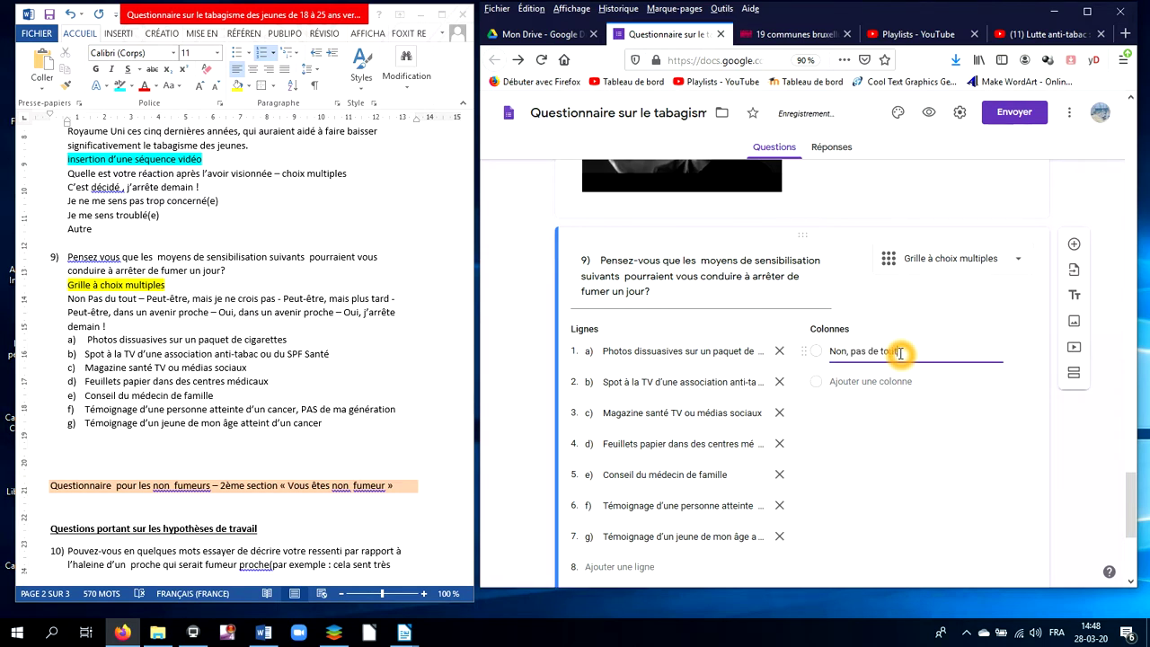
key(BackSpace)
key(BackSpace)
key(BackSpace)
key(BackSpace)
text(u tout)
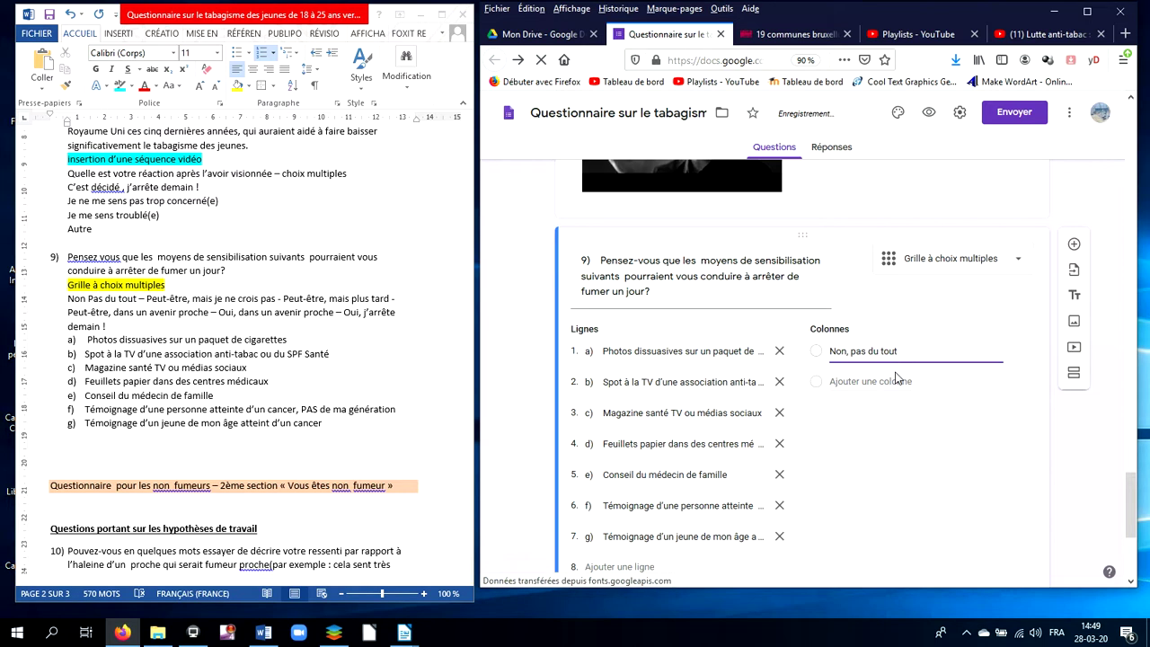
- Add a second column to the grid named "Peut-être, mais je ne crois pas"
click(896, 382)
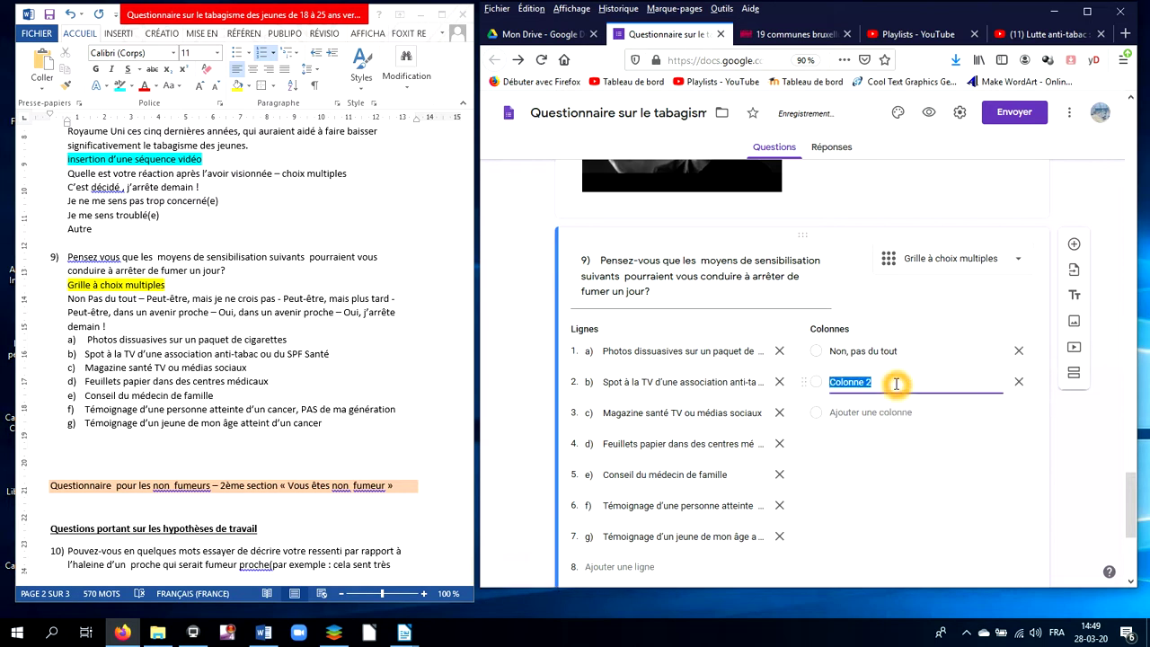
text(Peut-être, mai s)
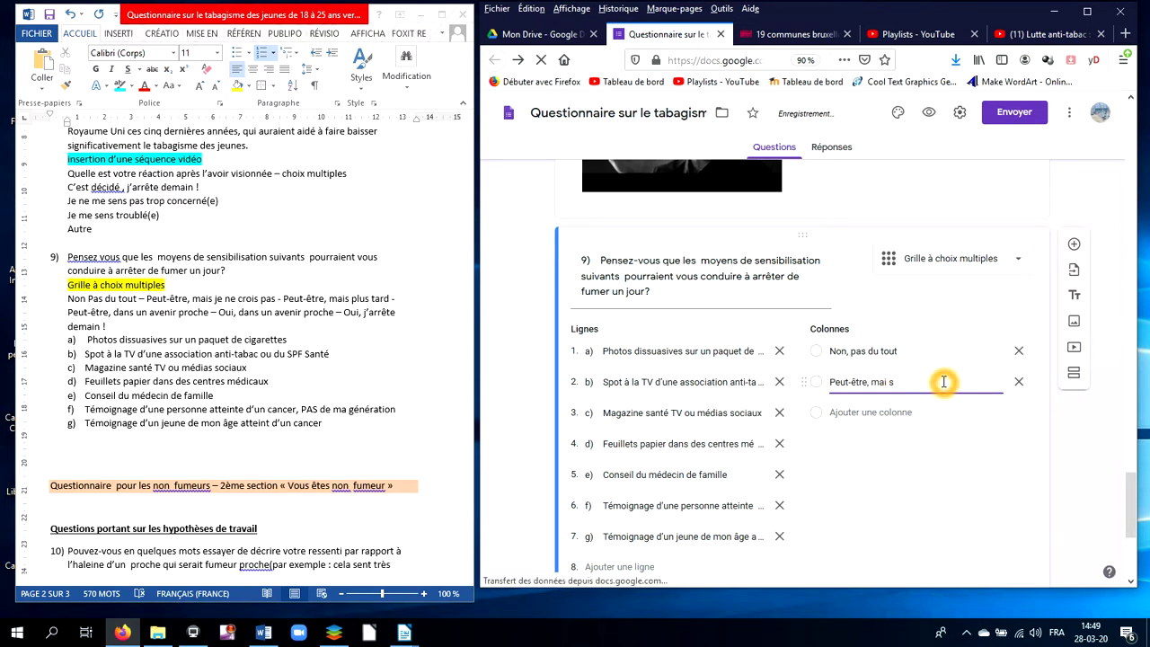
key(BackSpace)
key(BackSpace)
key(BackSpace)
text(s je ne crois )
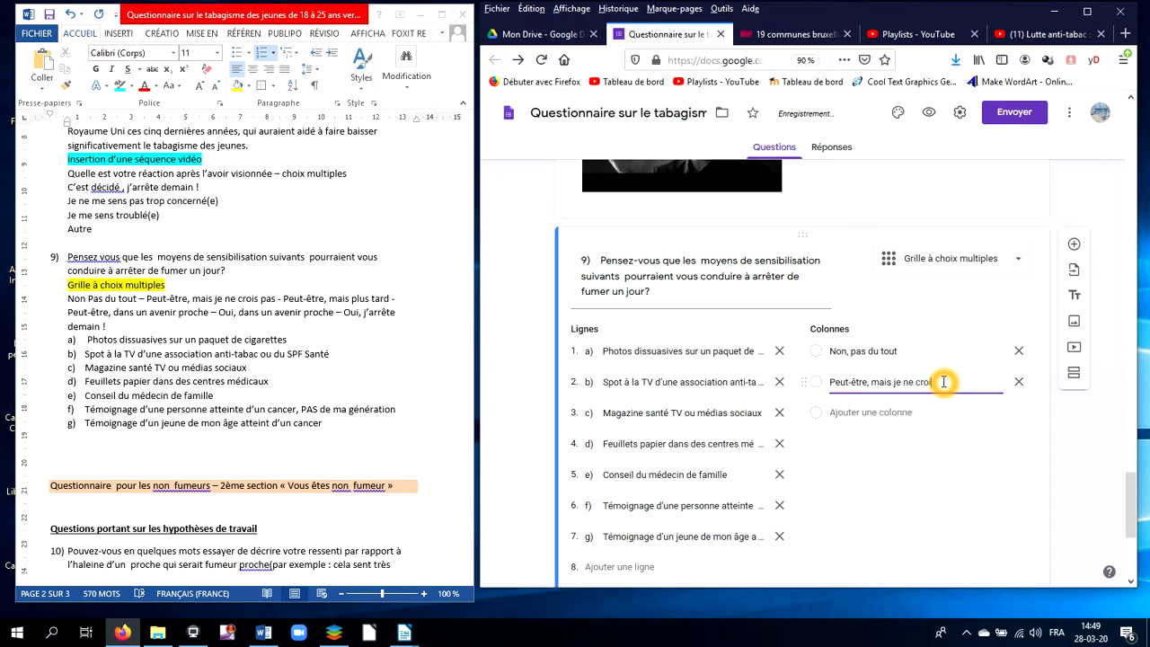
text(pas)
- Add a third column to the grid named "Peut-être, mais plus tard", including the comma after "Peut-être"
click(914, 413)
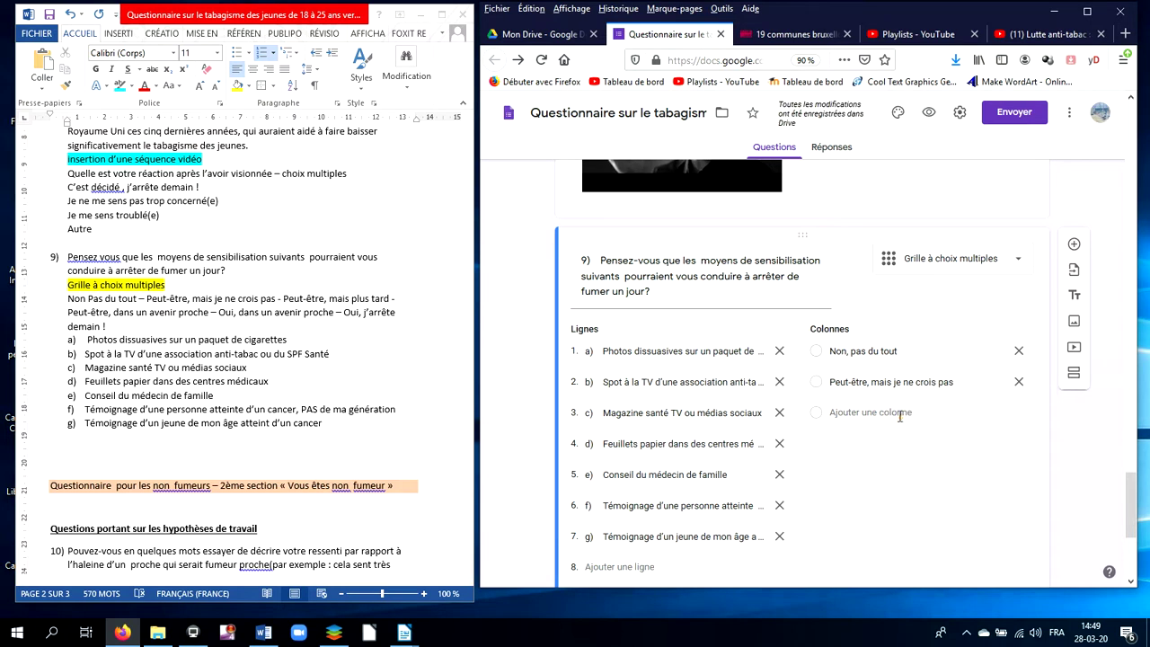
click(898, 414)
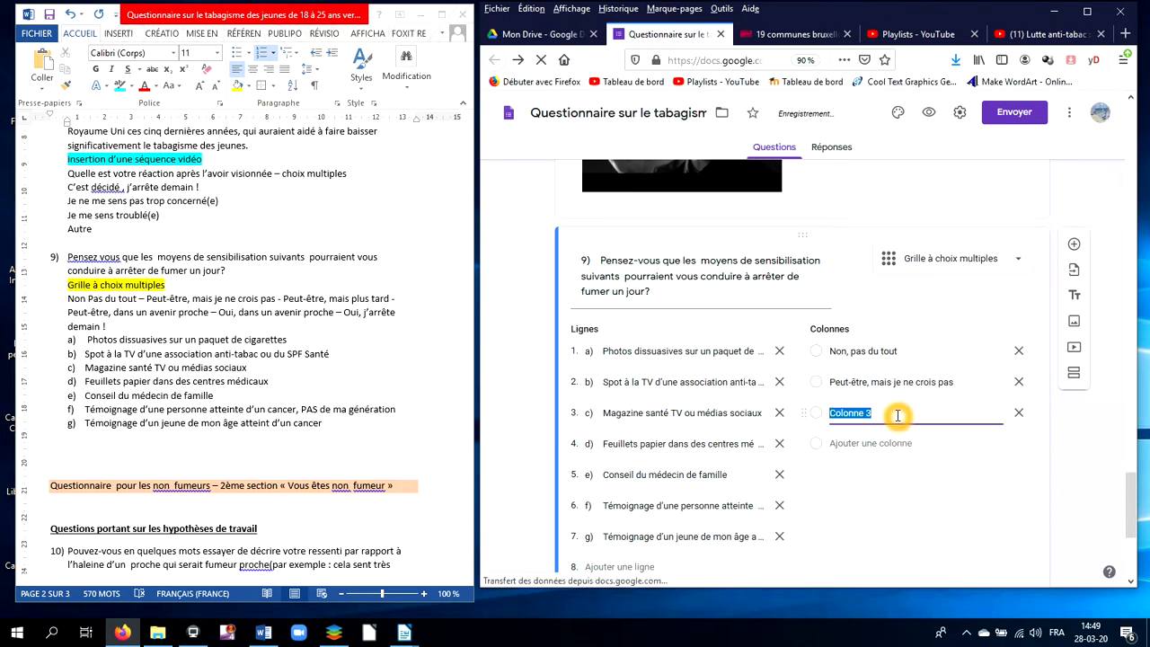
text(P)
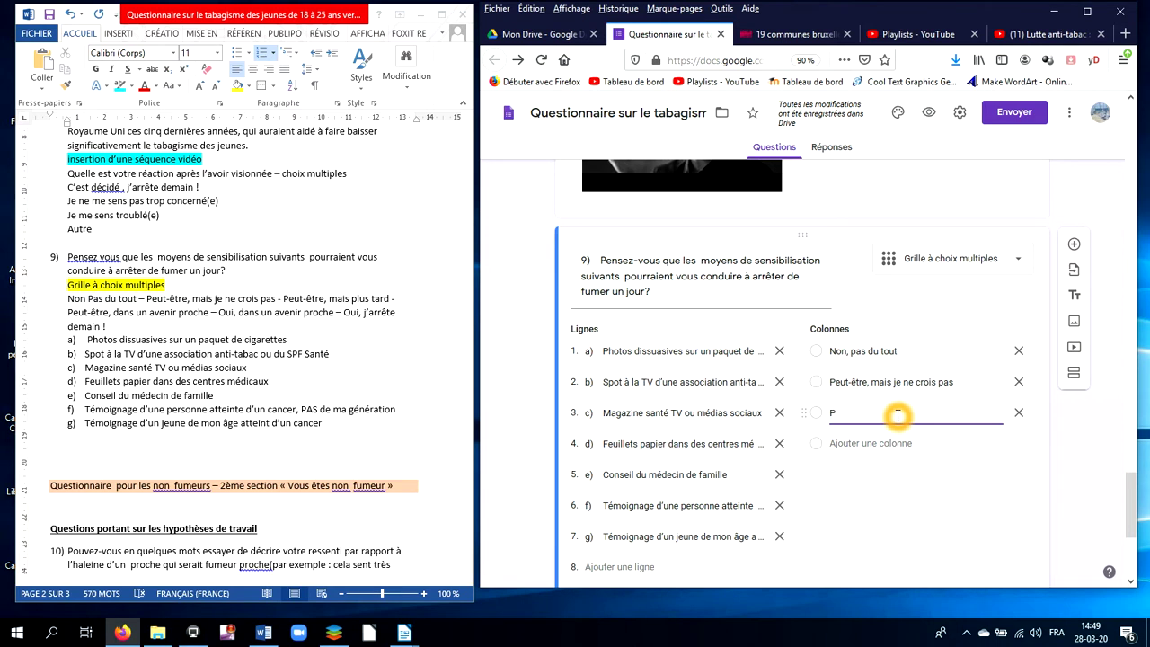
text(eut-être, mais)
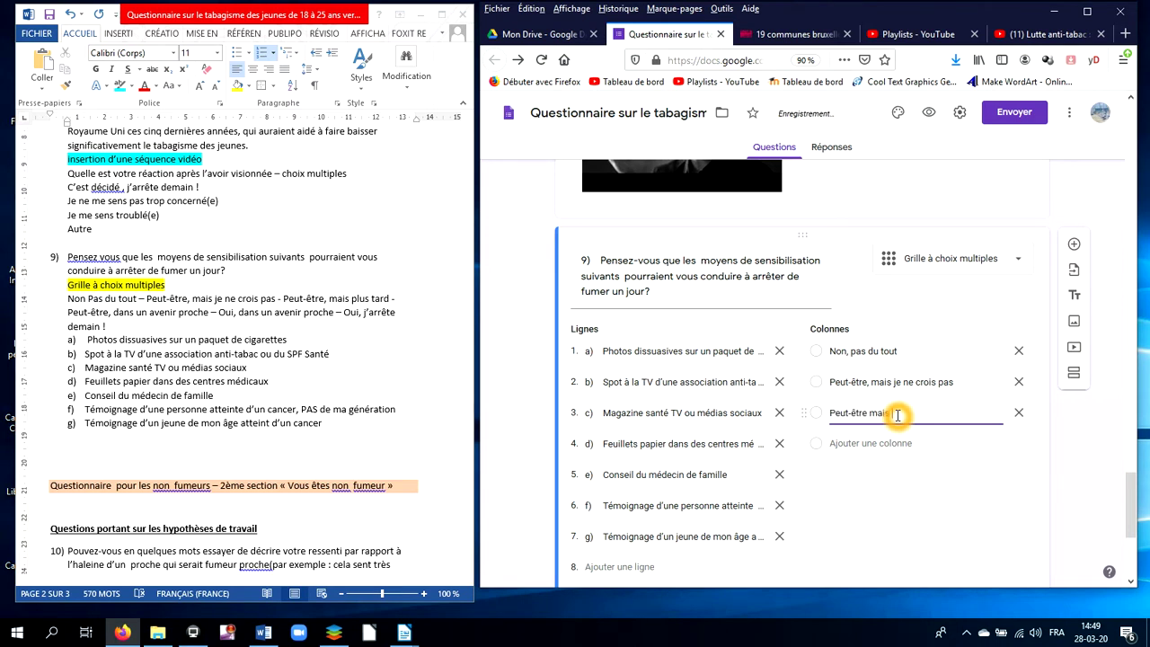
text(re mais plus tard)
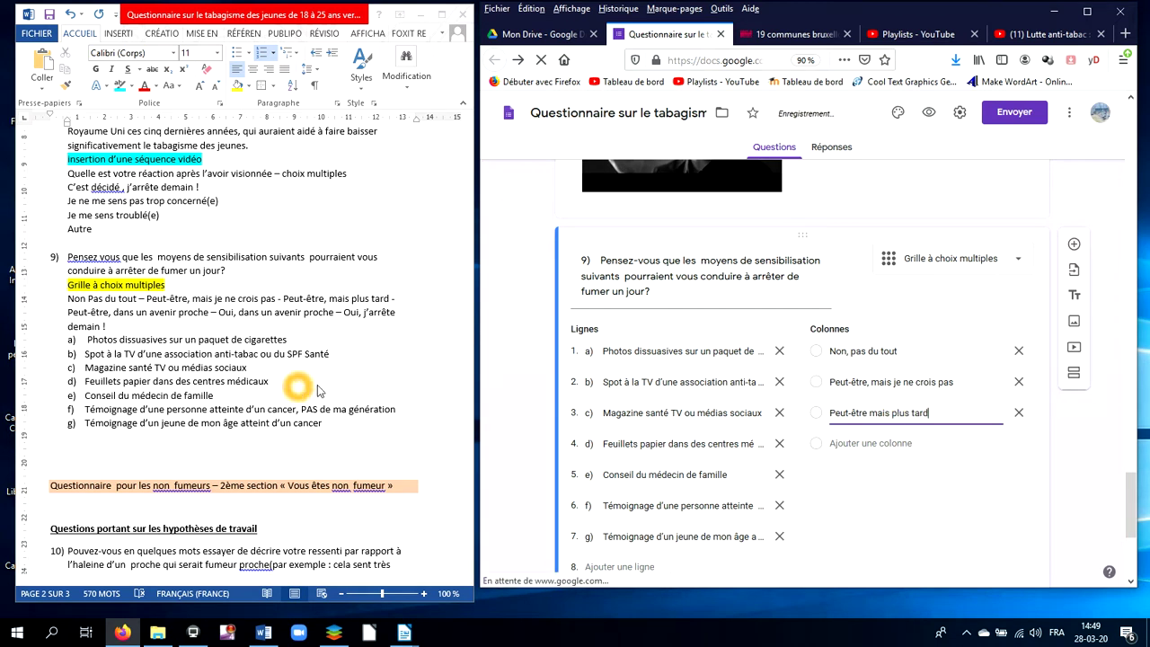
click(866, 413)
click(819, 429)
text(,)
click(859, 419)
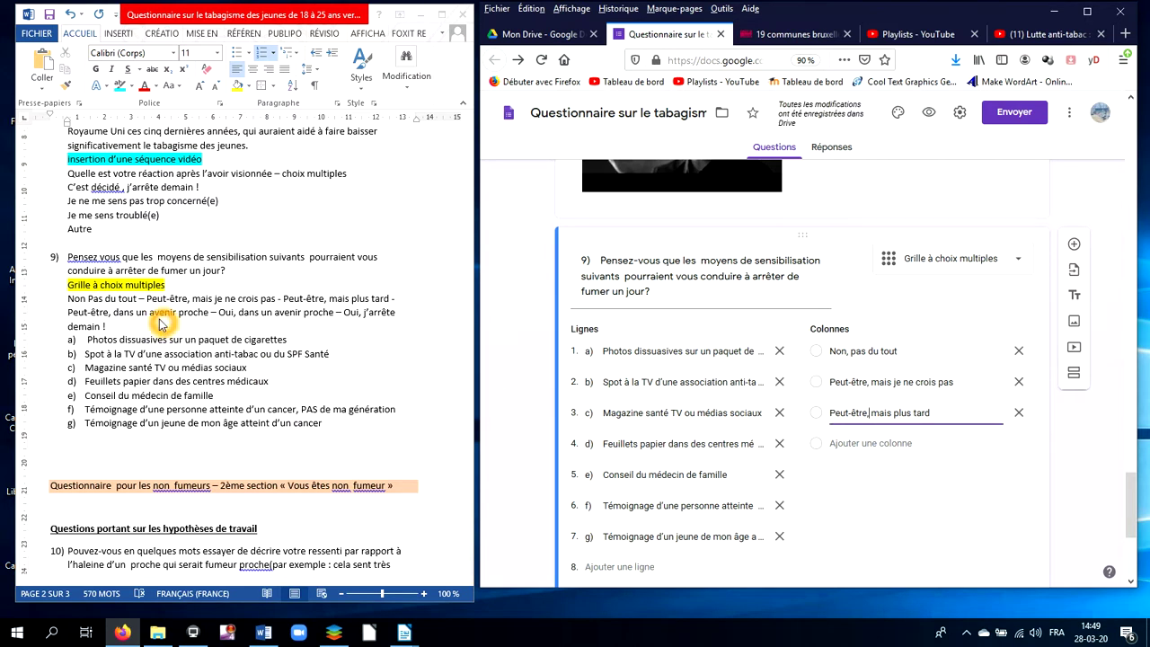
- Copy "Peut-être, dans un avenir proche" from the Word document and paste it as the grid's fourth column
click(72, 316)
click(66, 314)
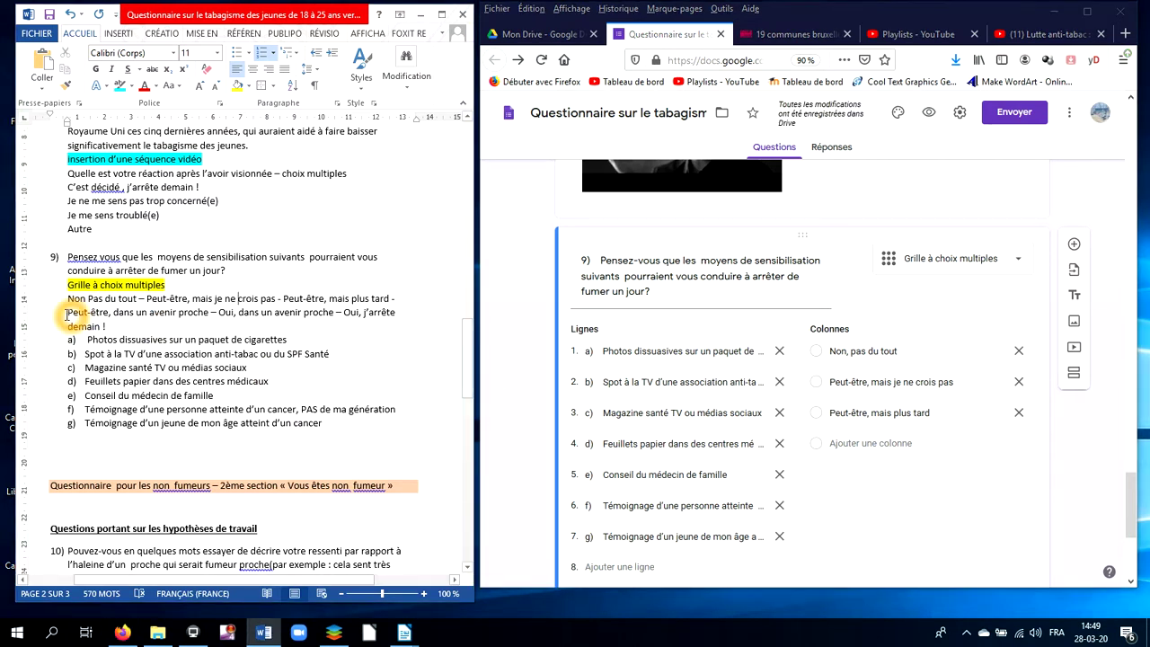
click(66, 314)
double_click(66, 315)
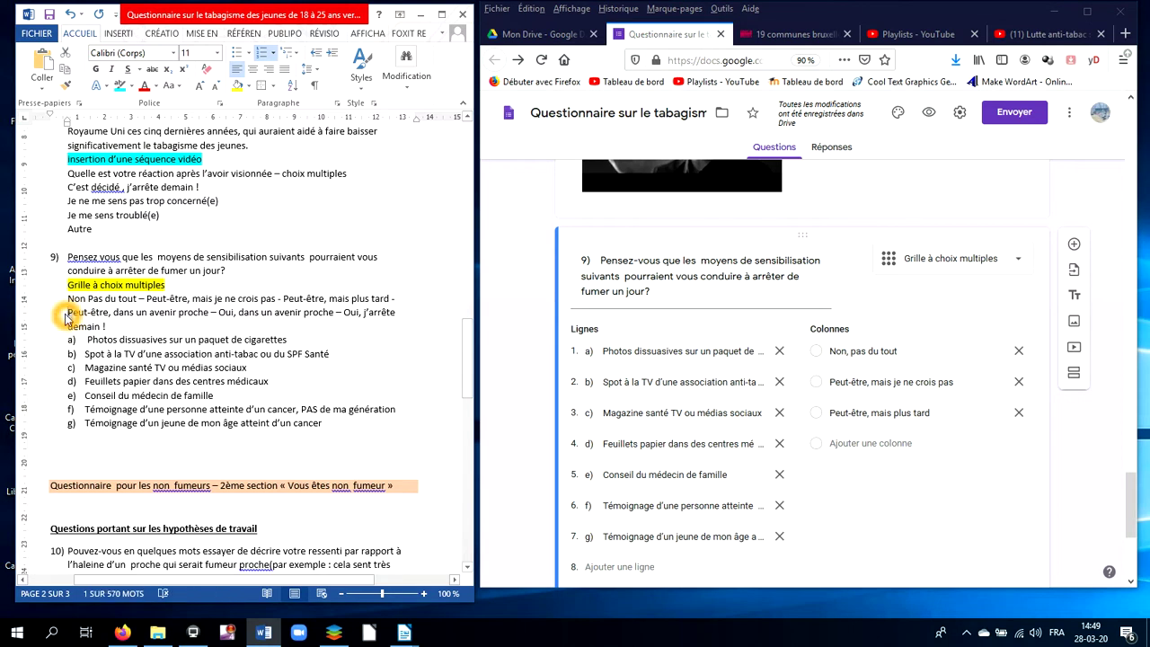
key(shift+Right)
key(shift+Right)
key(shift+Right)
key(shift+Right)
key(shift+Right)
key(shift+Right)
key(shift+Right)
key(shift+Right)
key(shift+Right)
key(shift+Right)
key(ctrl+c)
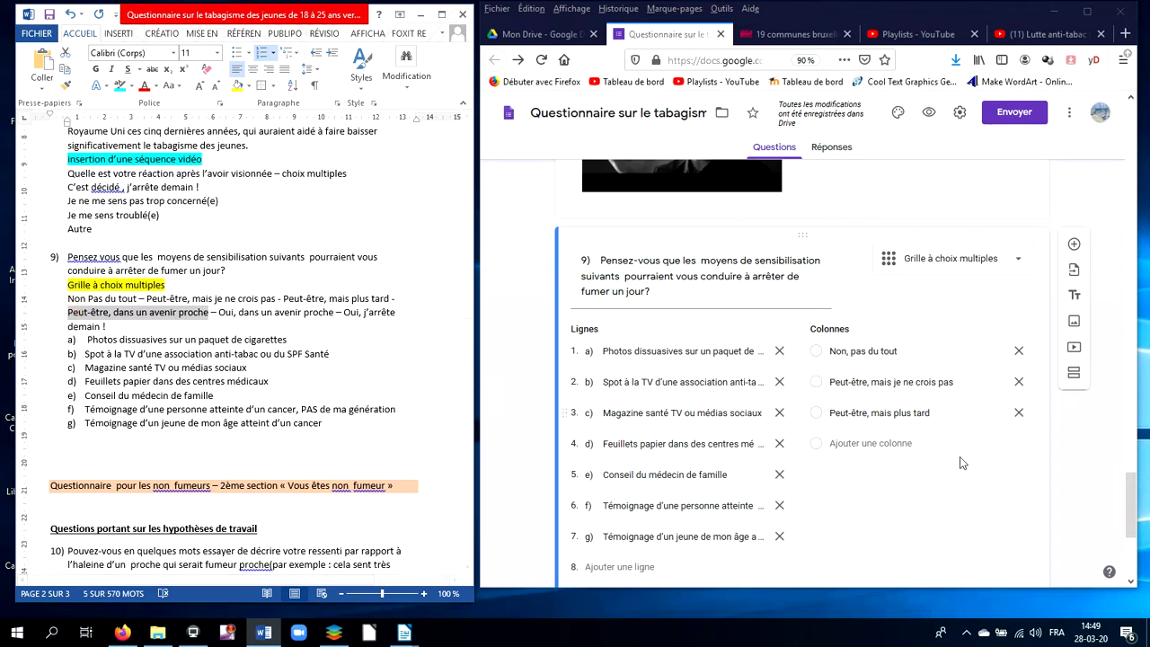
click(909, 447)
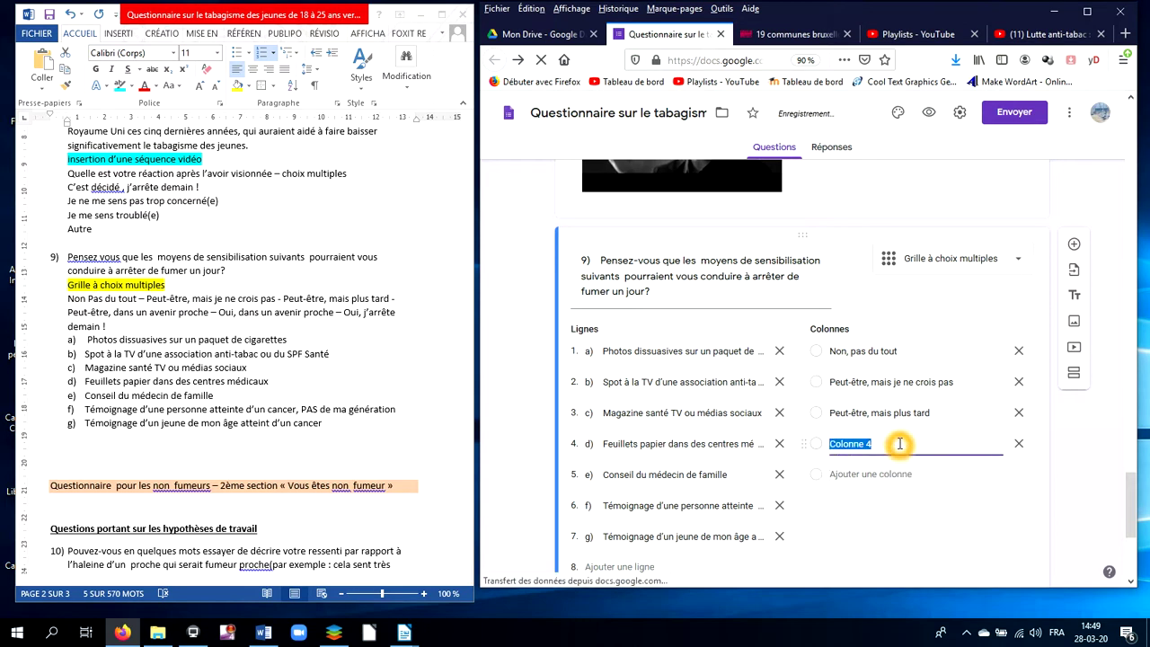
key(ctrl+v)
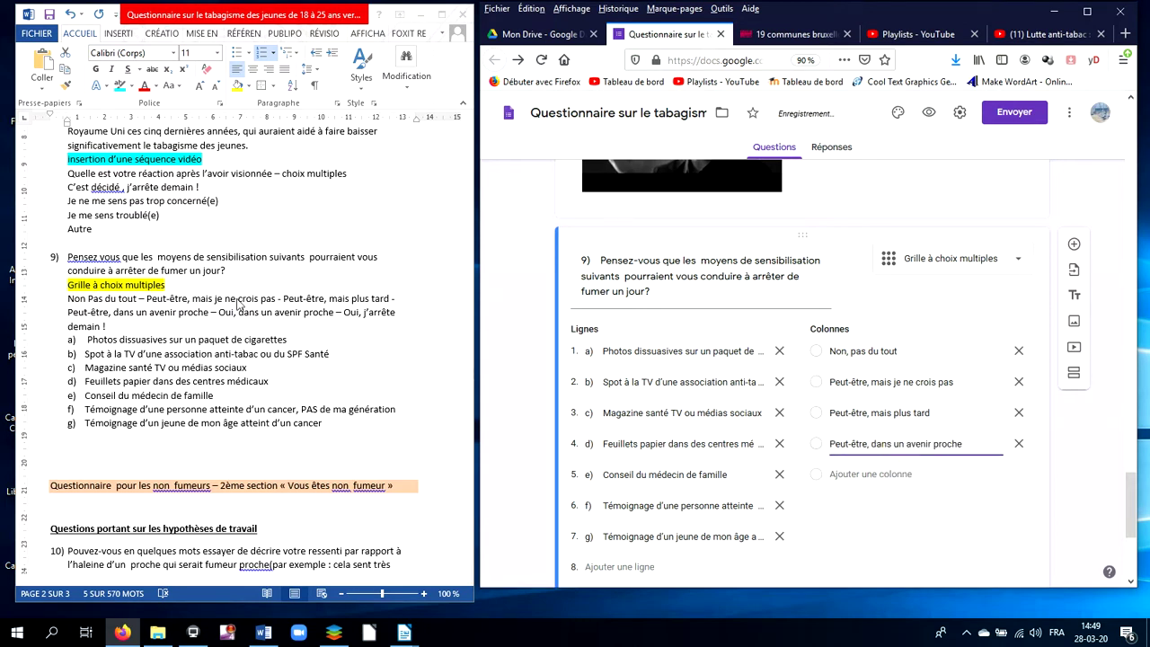
- Copy "Oui, dans un avenir proche" from the Word document and paste it as the grid's fifth column
click(221, 313)
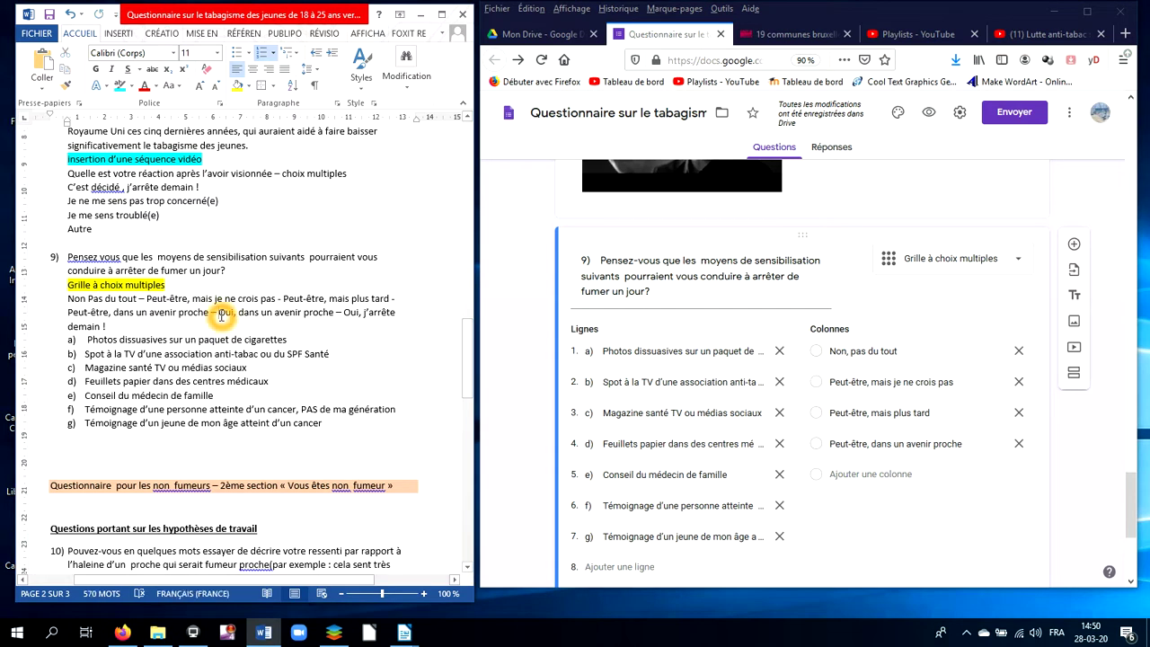
key(shift+Right)
key(shift+Right)
key(shift+Right)
key(shift+Right)
key(shift+Right)
key(shift+Right)
key(shift+Right)
key(shift+Right)
key(shift+Right)
key(shift+Right)
key(shift+Right)
key(shift+Right)
key(shift+Right)
key(shift+Right)
key(shift+Right)
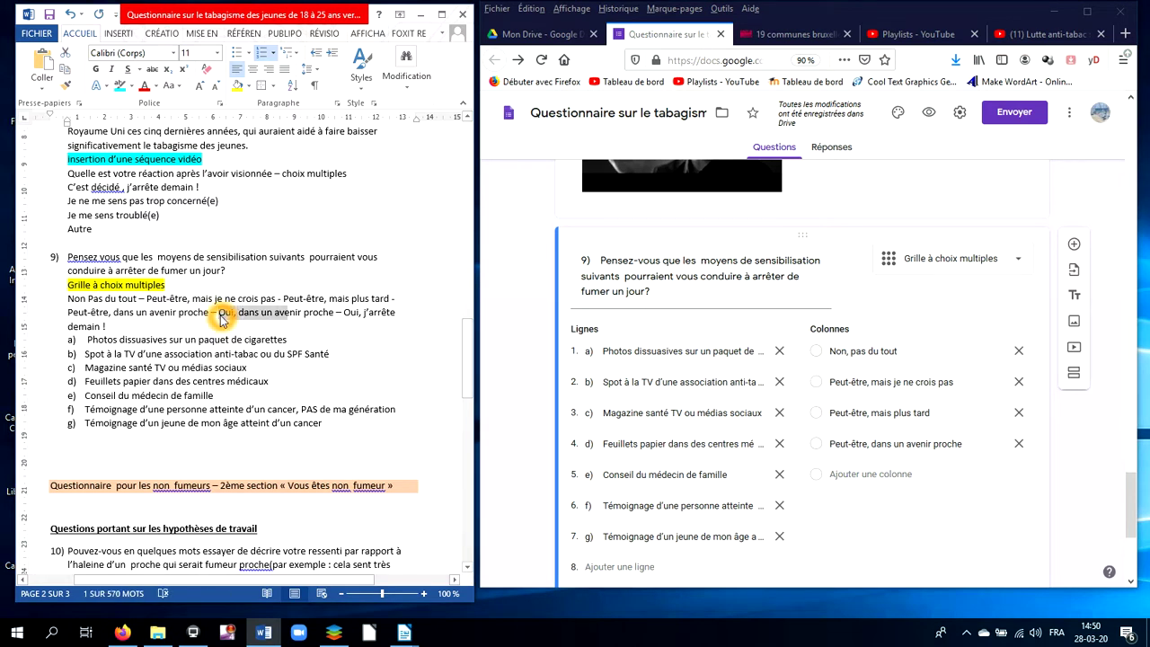
key(shift+Right)
key(shift+Right)
key(ctrl+c)
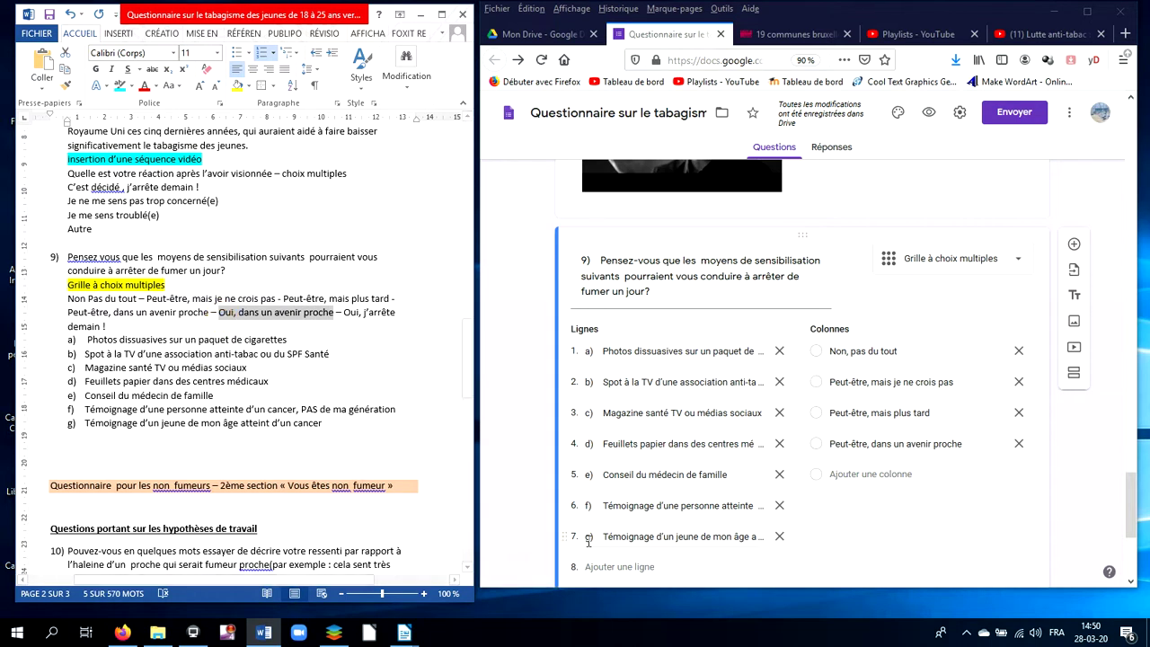
click(935, 486)
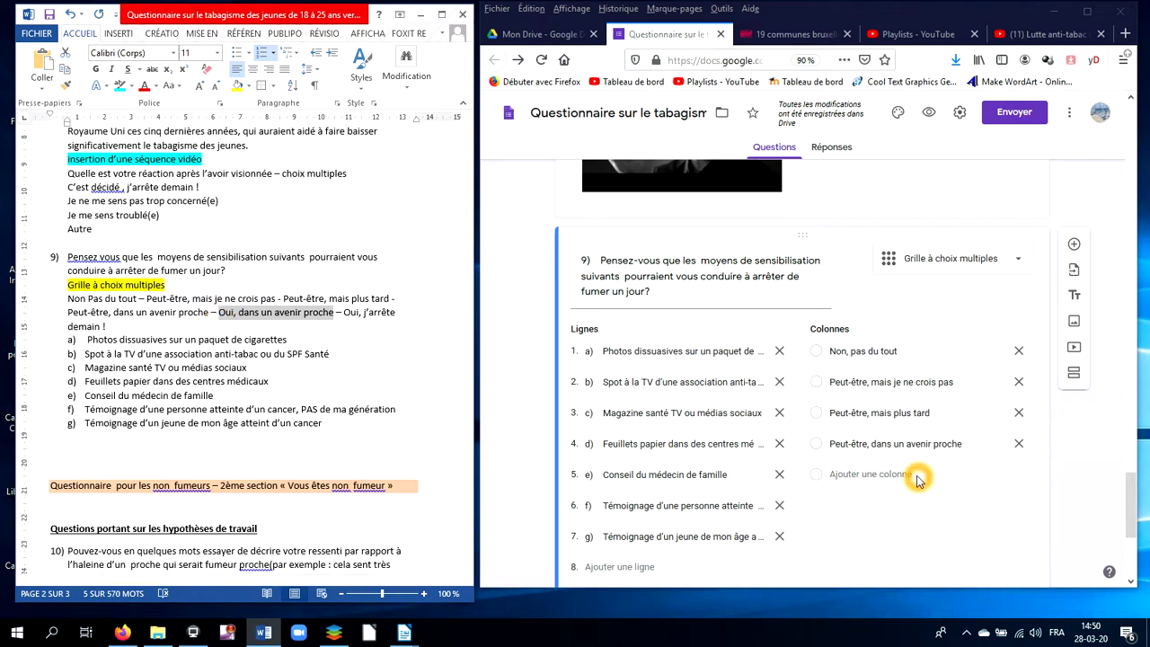
click(887, 475)
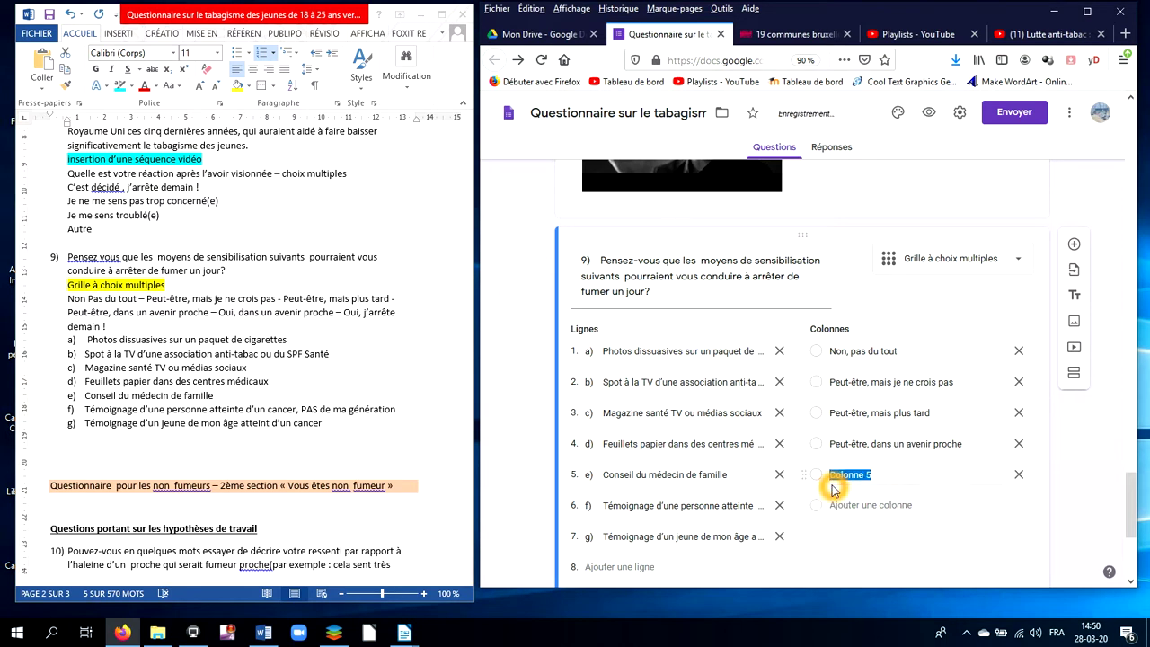
key(ctrl+v)
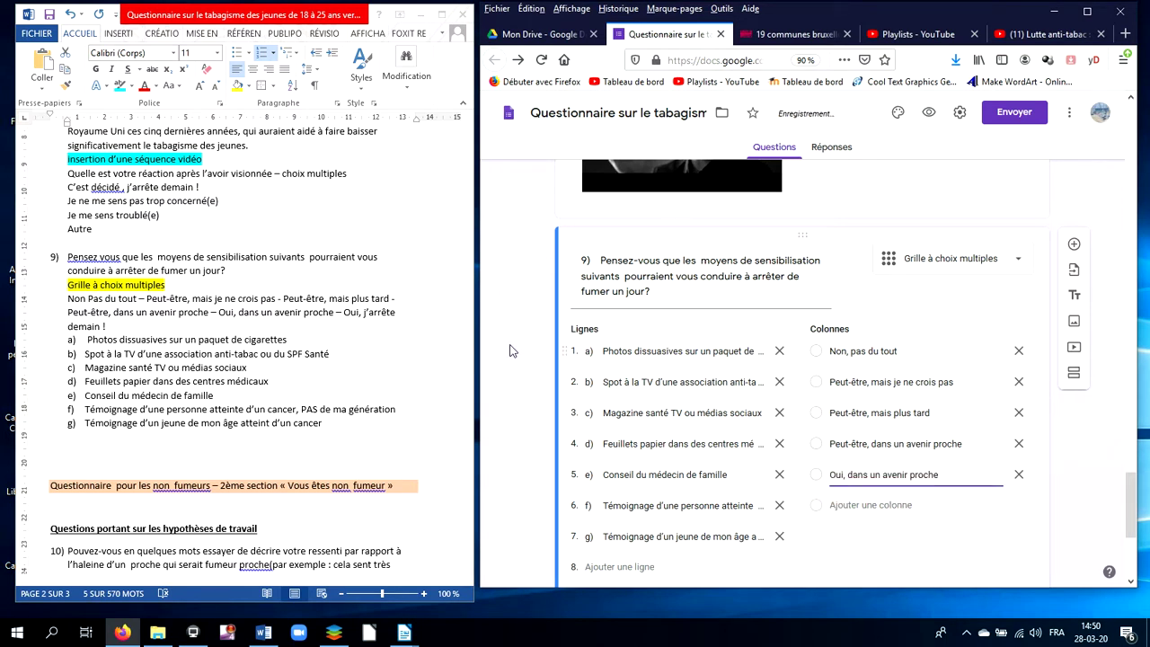
- Copy "Oui, j'arrête demain !" from the Word document and paste it as the grid's sixth column
click(347, 311)
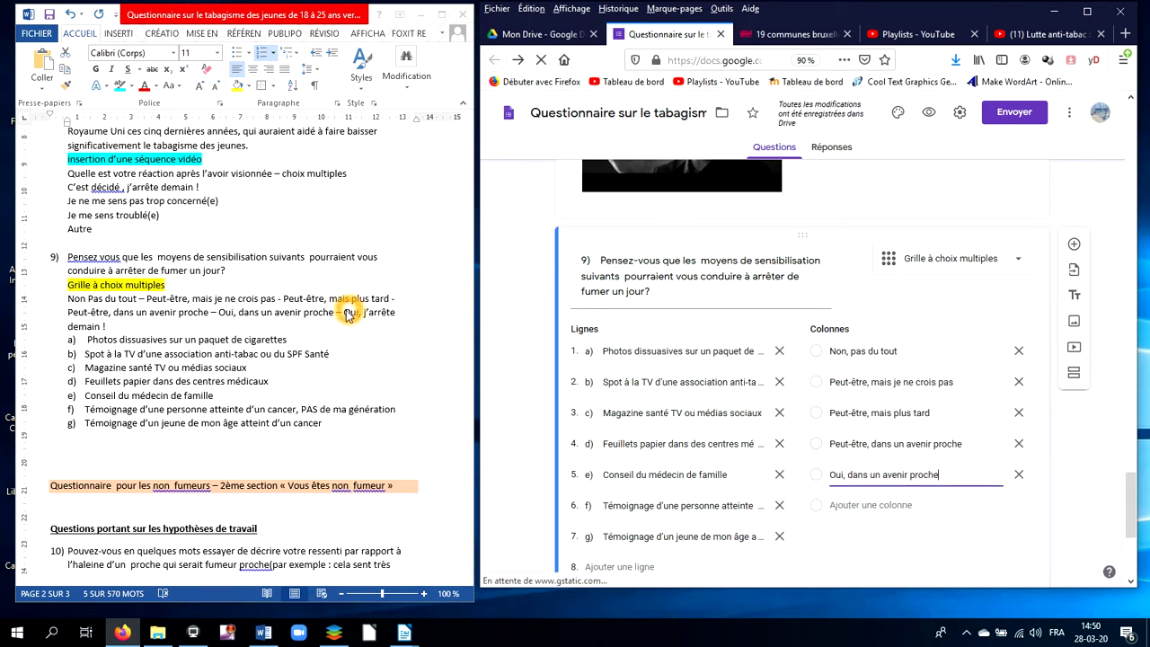
click(347, 311)
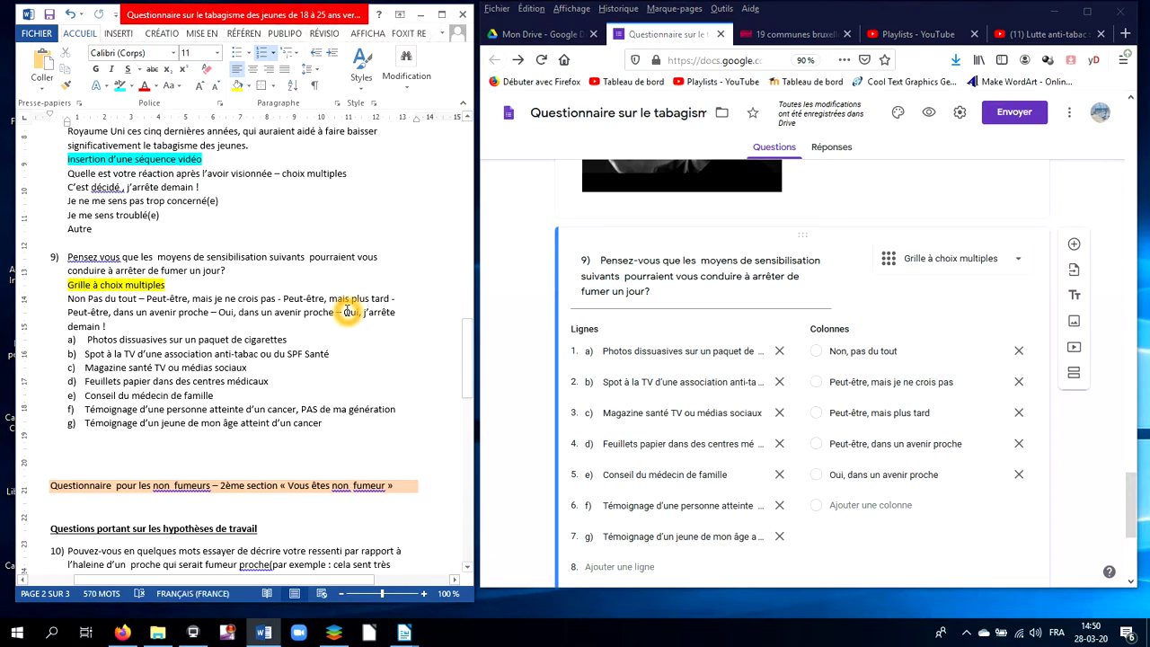
key(ctrl+shift+Down)
key(ctrl+c)
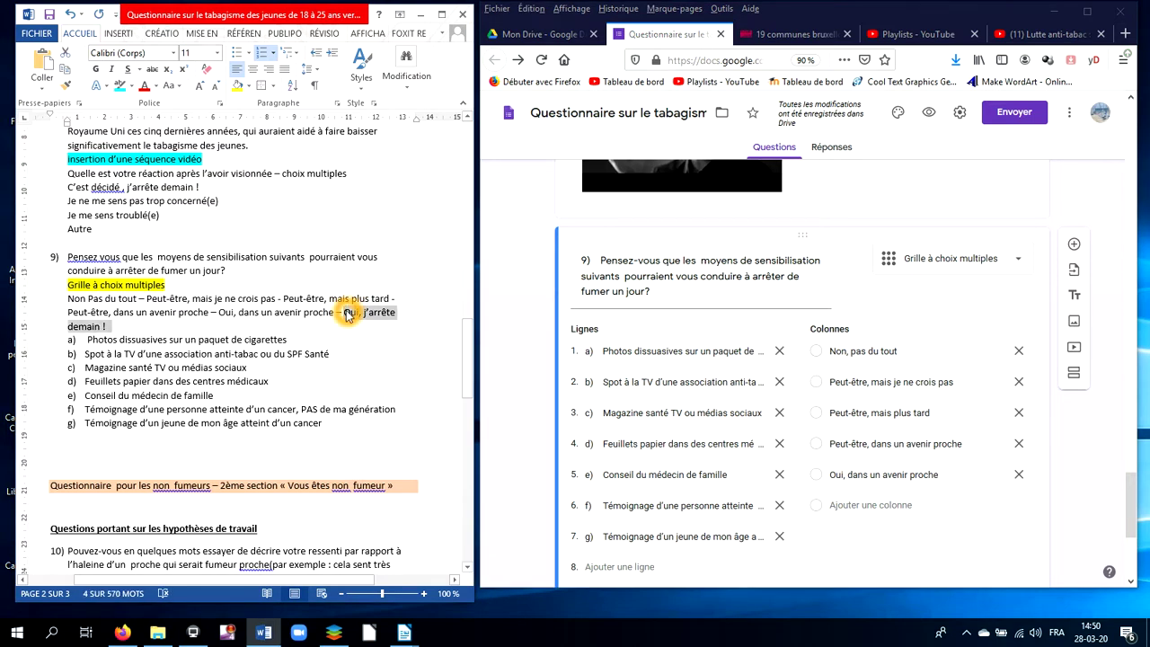
click(847, 505)
click(848, 506)
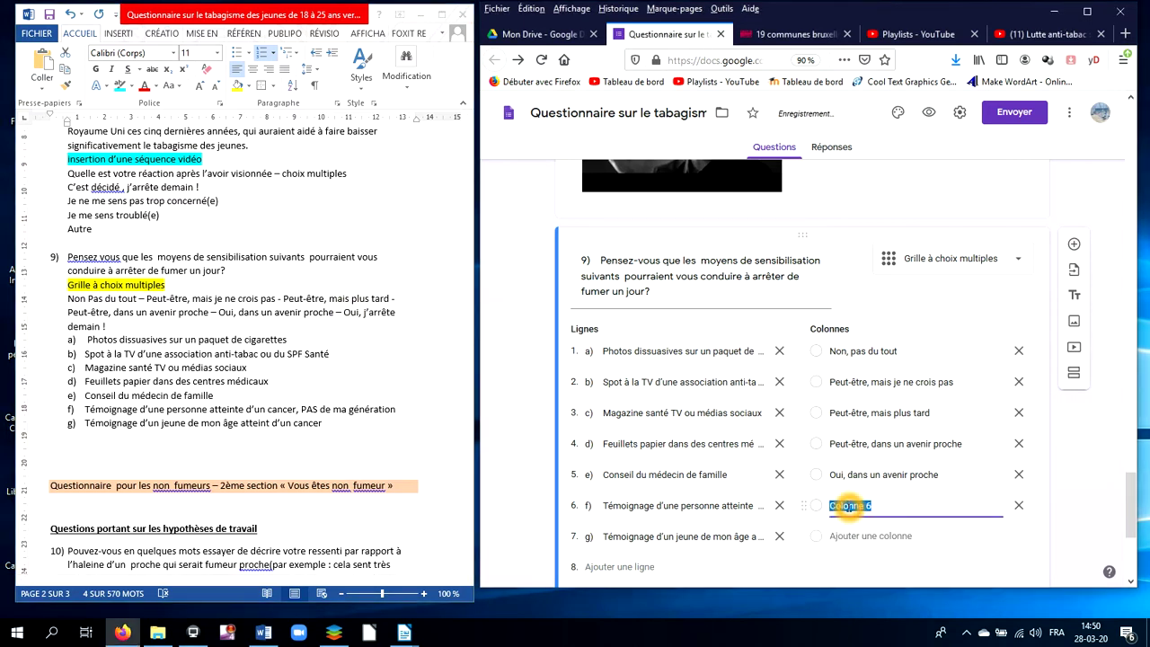
key(ctrl+v)
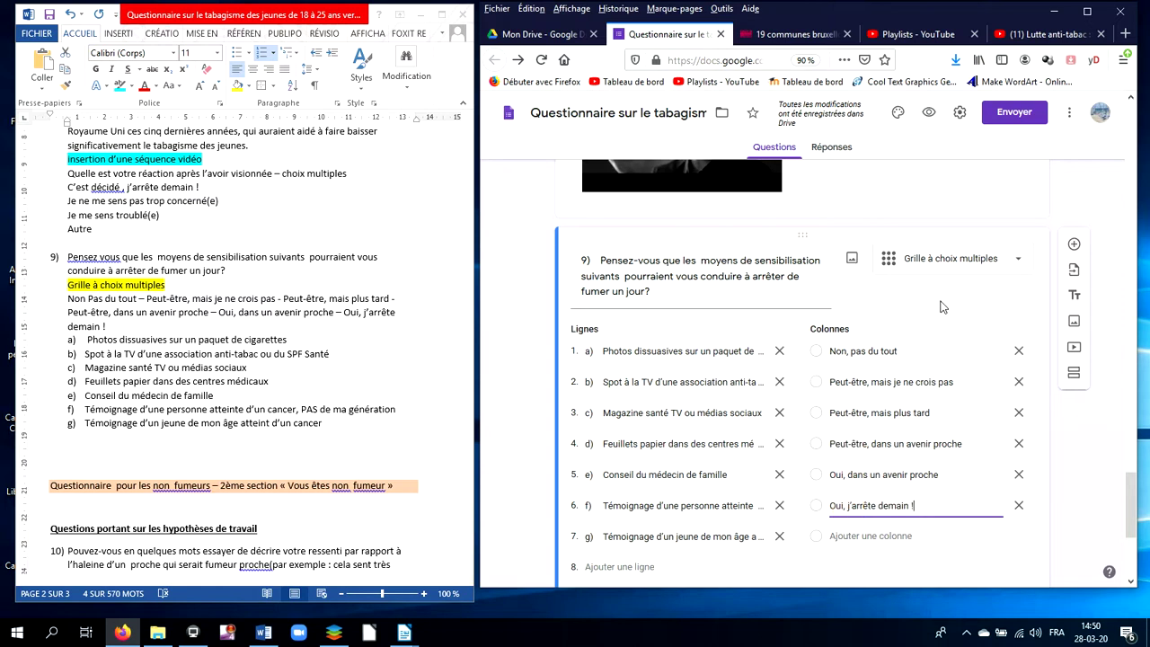
- Make a response mandatory for each row of the question 9 grid
scroll(947, 318, down, 3)
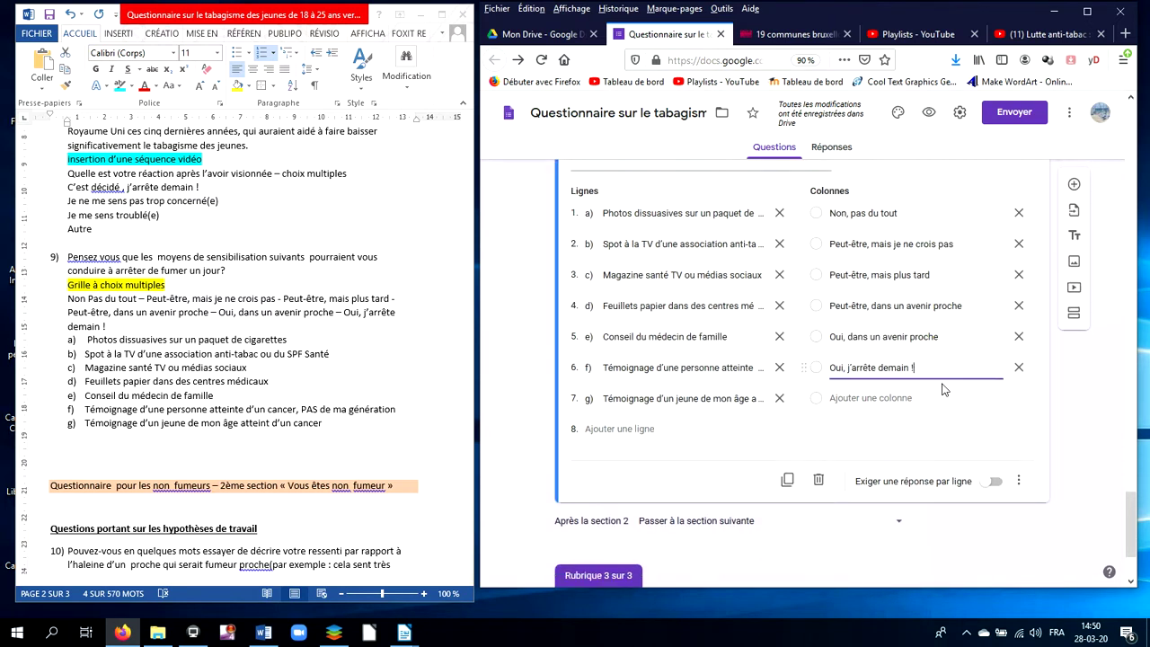
click(926, 437)
click(988, 485)
click(935, 491)
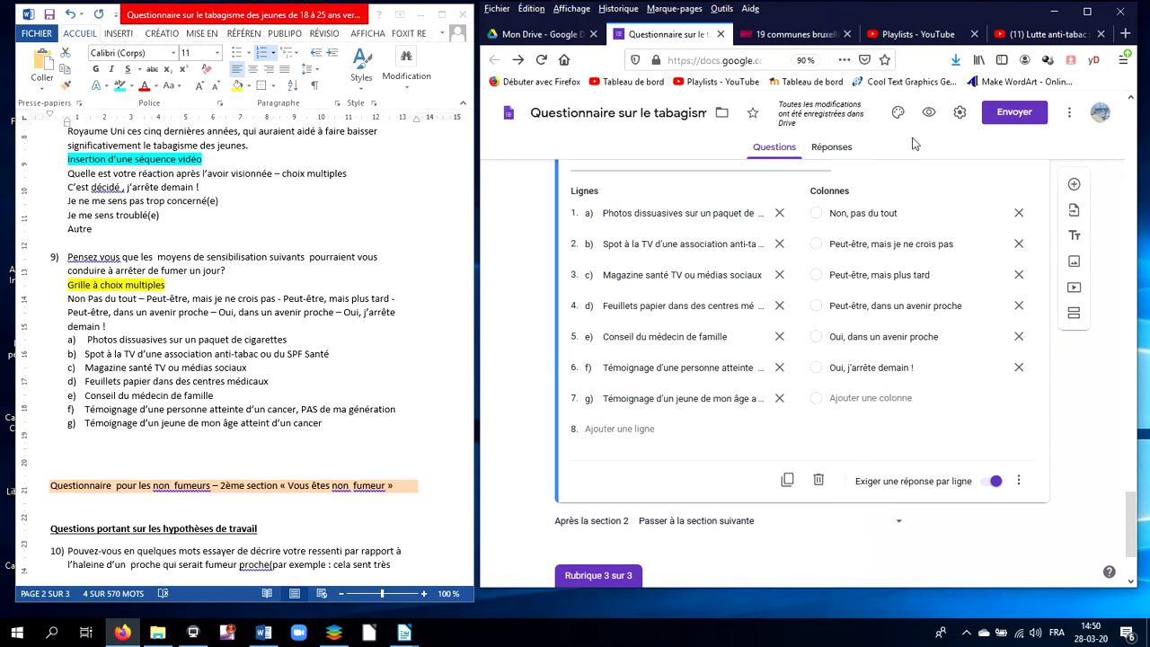
- Preview the form, answer question 1 with "Une femme" and choose "1083 Ganshoren" as the postal code in question 2
click(928, 112)
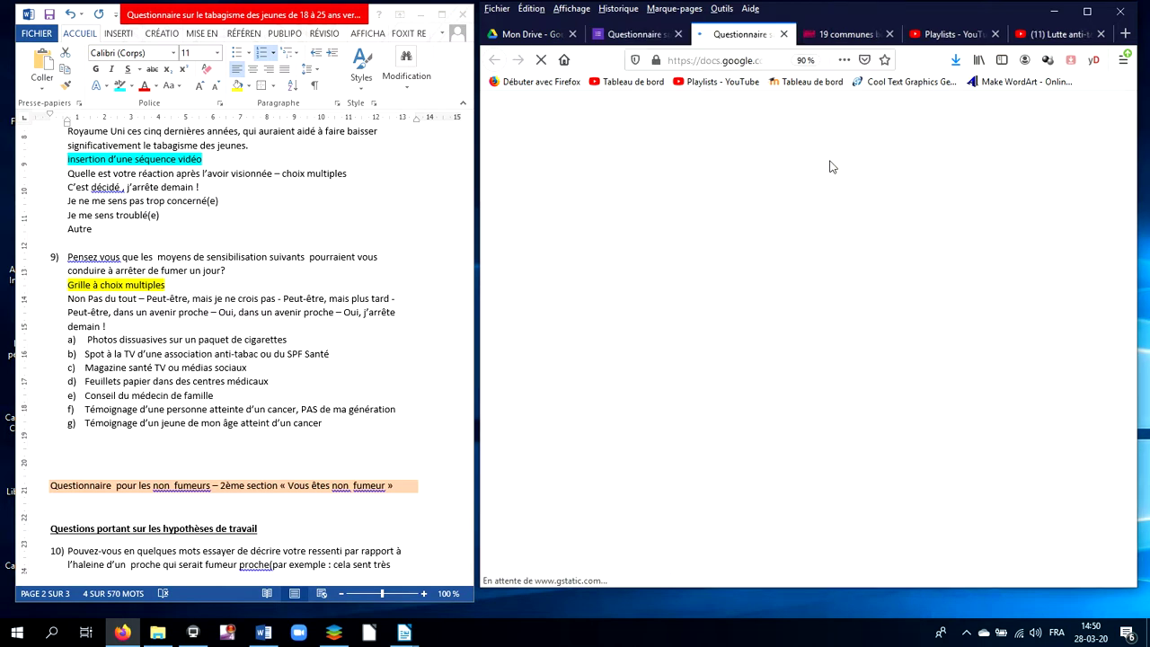
click(619, 302)
scroll(619, 367, down, 1)
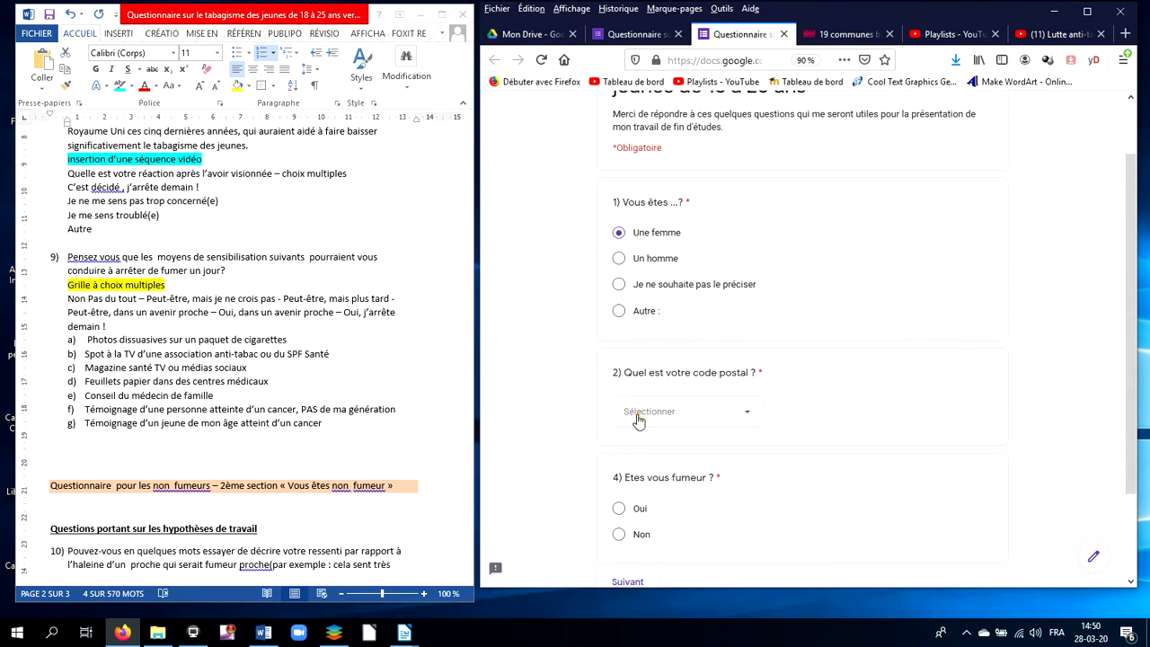
click(637, 417)
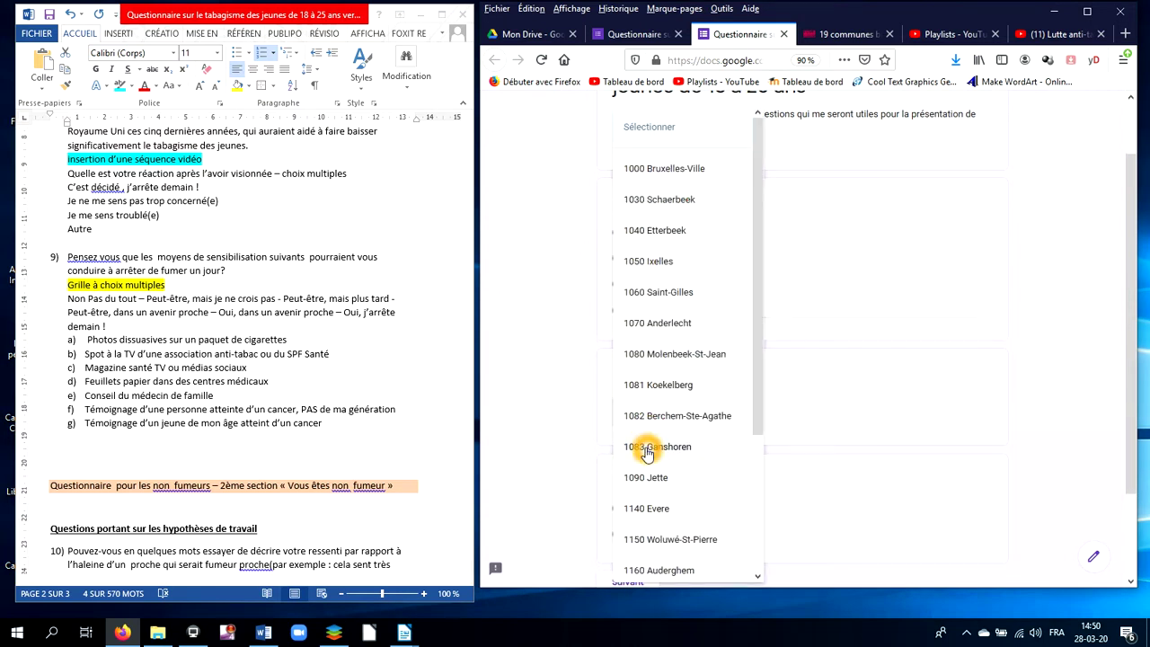
click(653, 450)
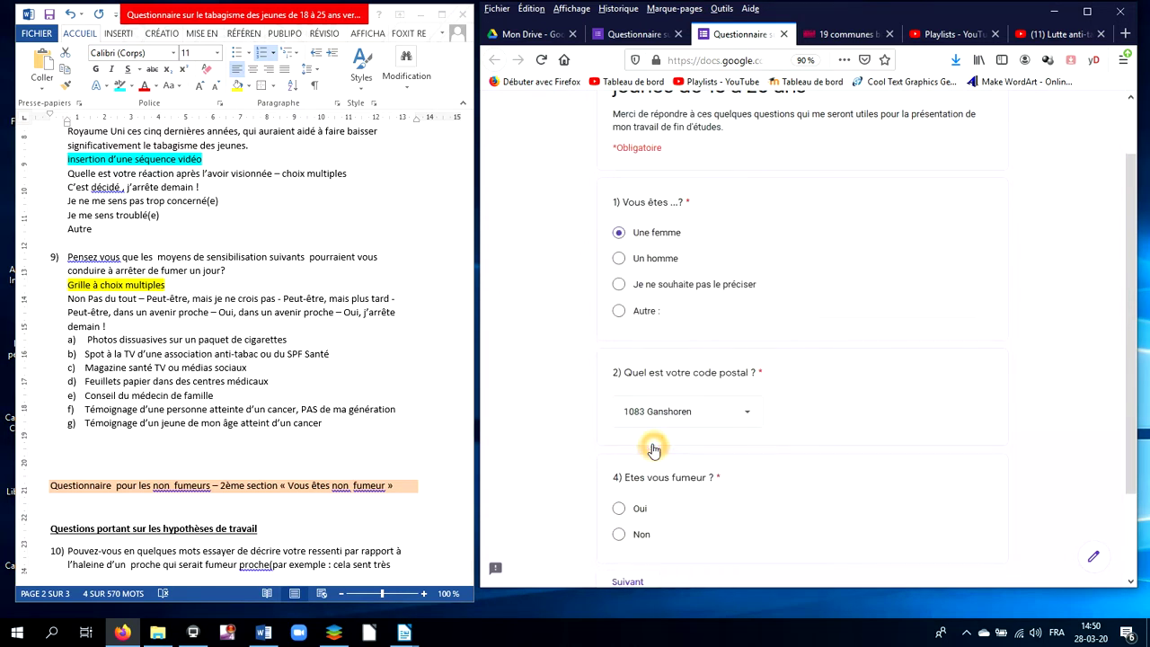
- Answer "Oui" to question 4 about being a smoker and continue to the next section's questions
scroll(652, 445, down, 2)
click(619, 399)
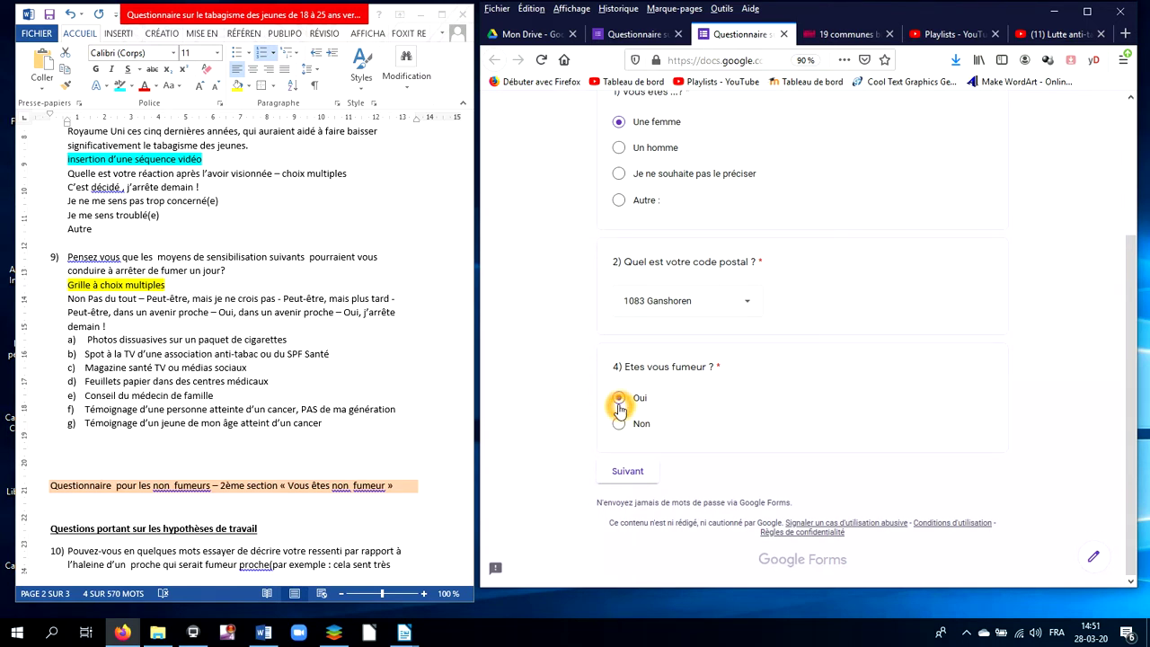
click(628, 478)
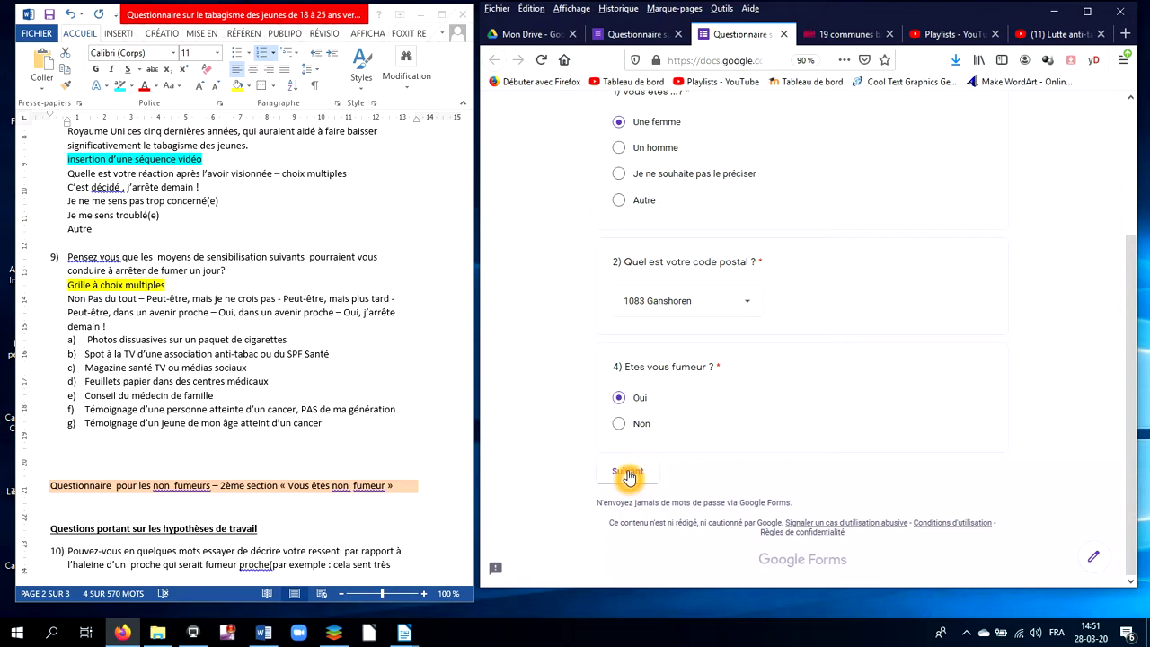
click(628, 474)
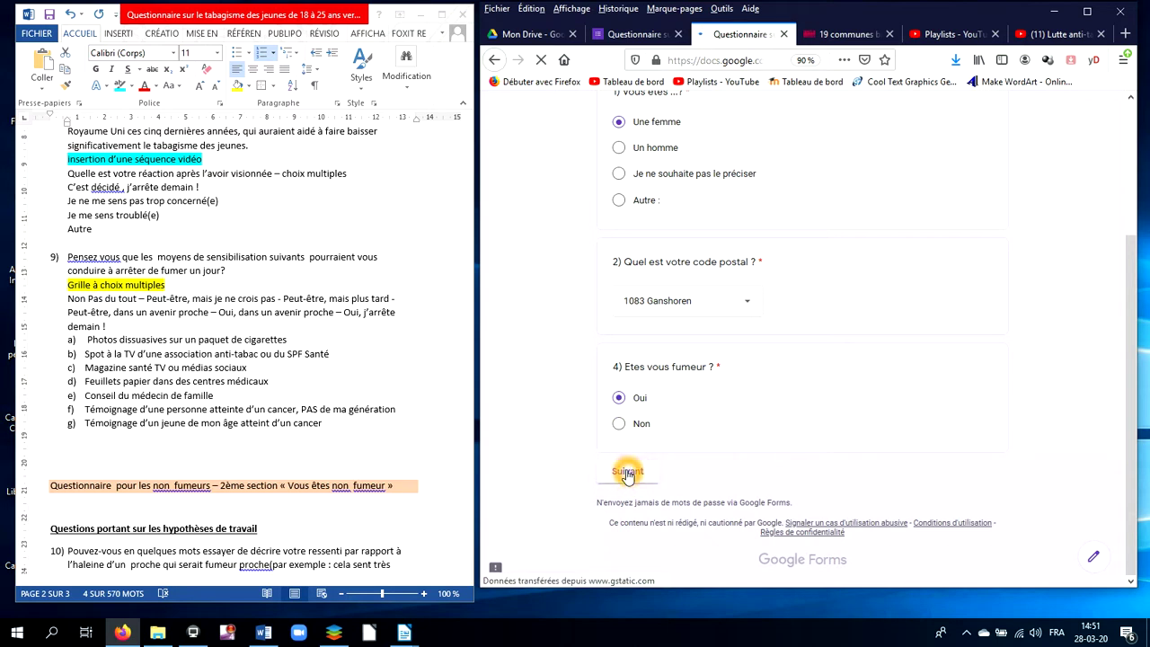
scroll(637, 458, down, 10)
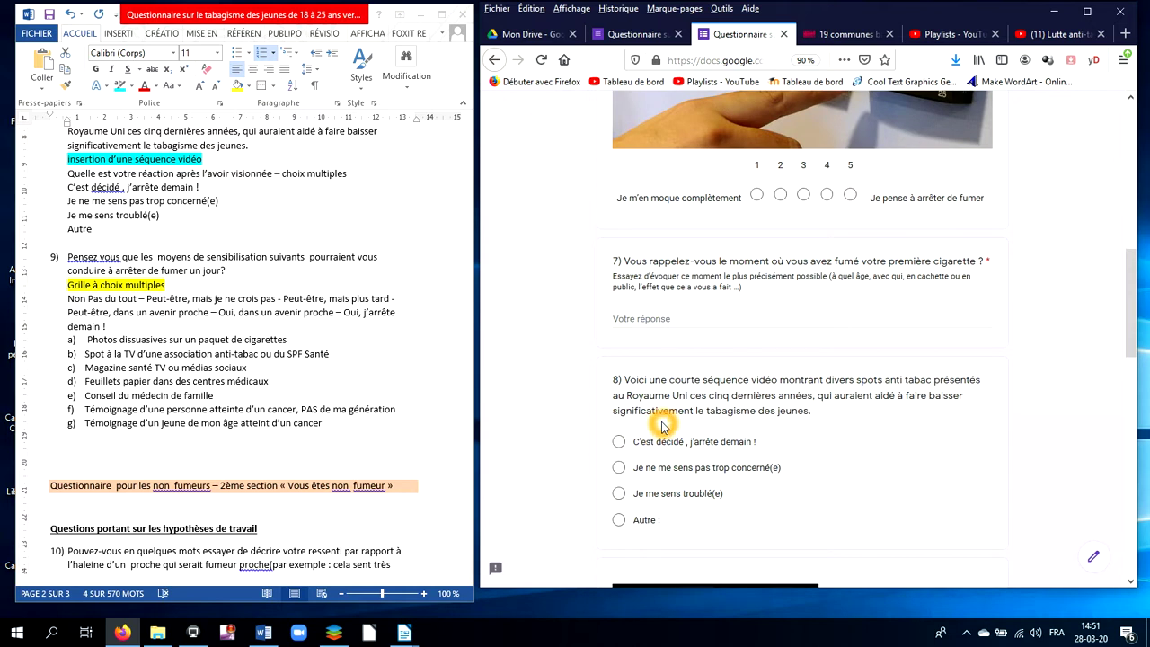
- Answer question 9's rows a and c with "Peut-être, mais je ne crois pas", b with "Peut-être, mais plus tard" and d with "Non, pas du tout"
scroll(656, 432, down, 8)
scroll(662, 425, down, 1)
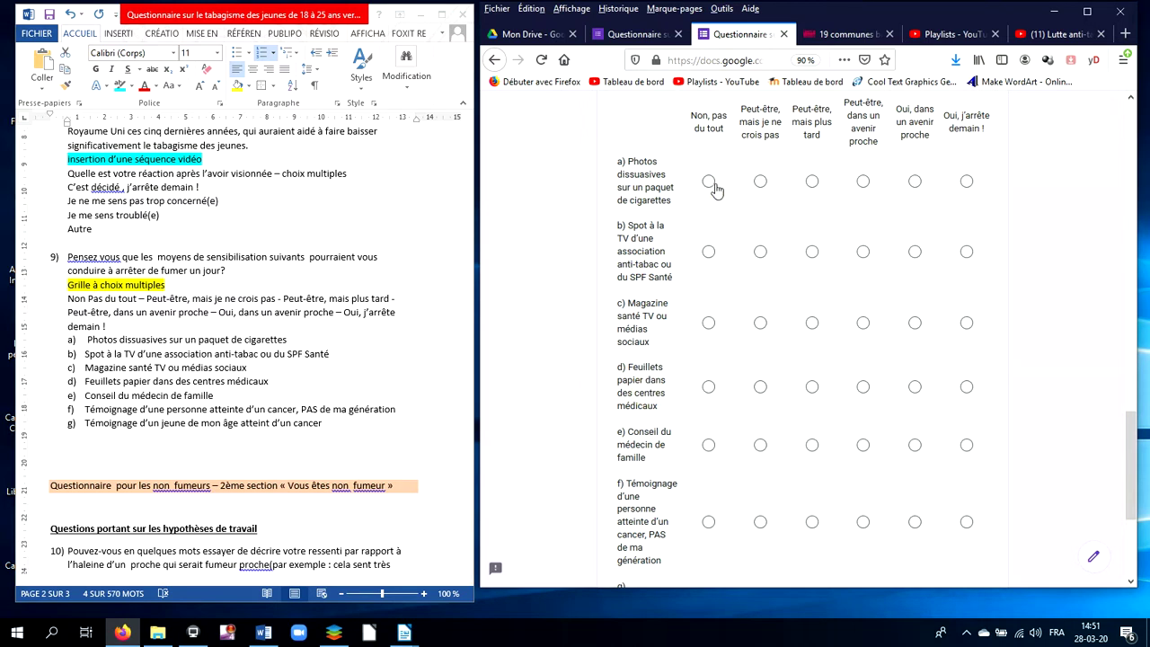
click(759, 183)
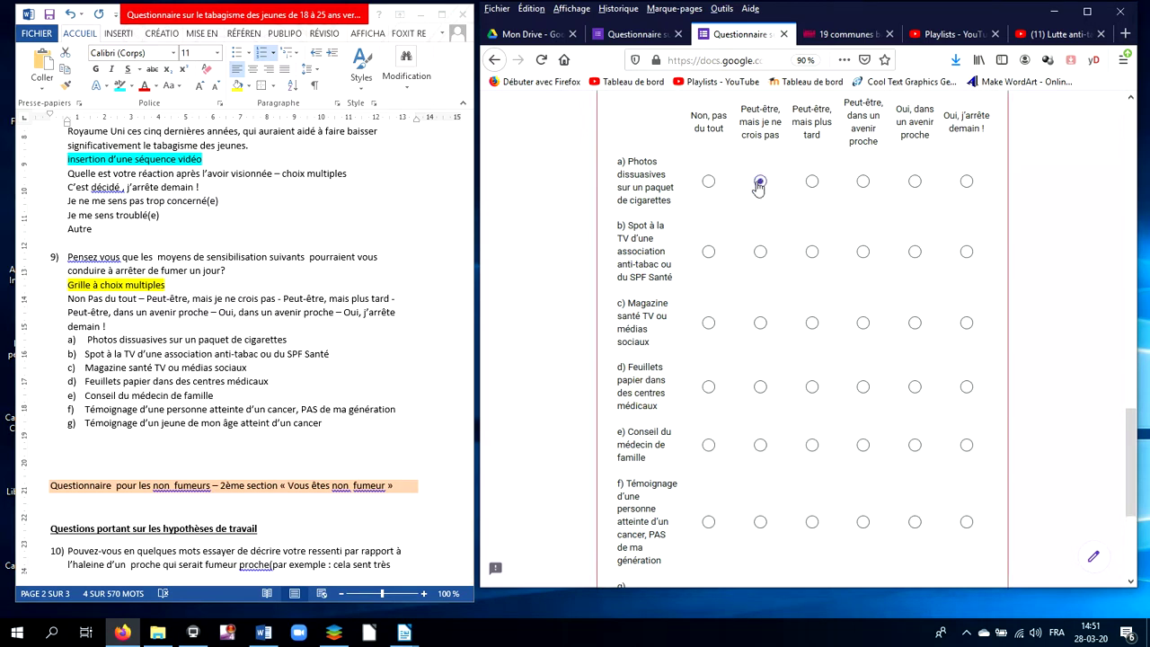
click(817, 253)
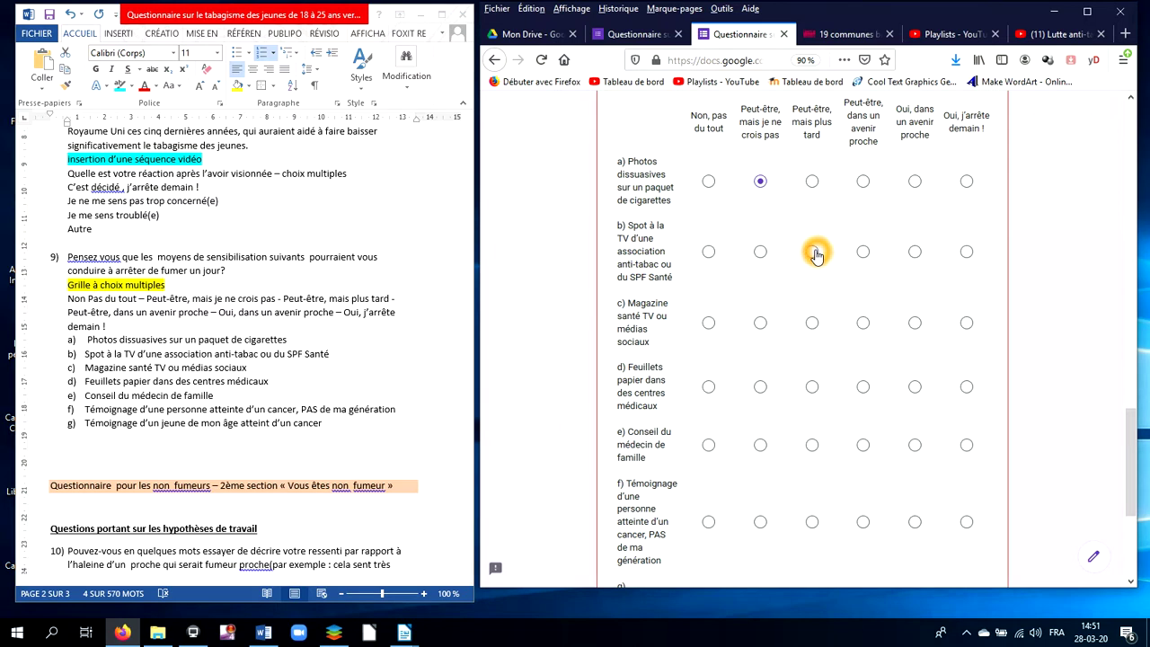
click(760, 323)
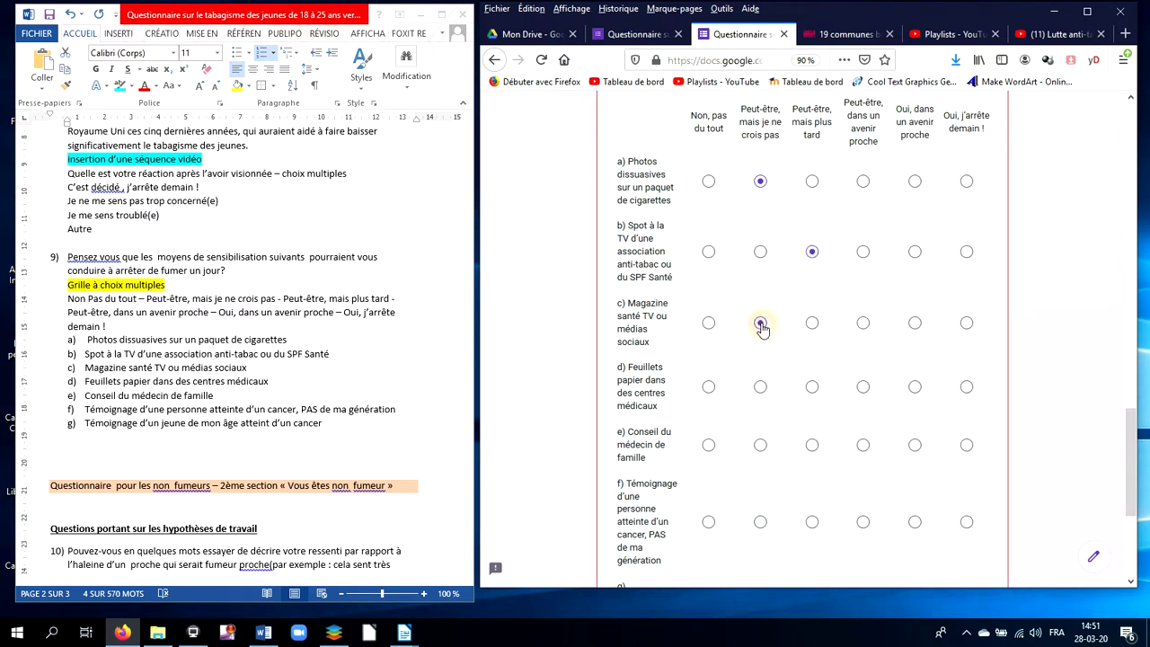
click(709, 388)
click(708, 387)
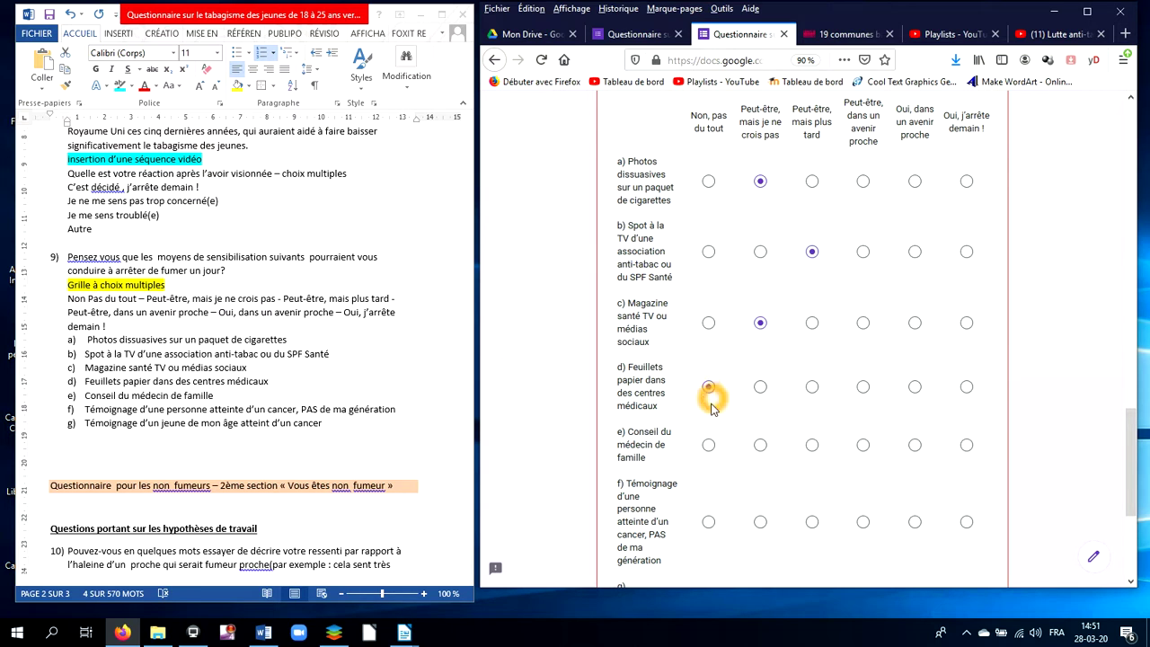
- Answer question 9's row e with "Non, pas du tout", f with "Oui, j'arrête demain !" and g with "Peut-être, dans un avenir proche"
click(709, 469)
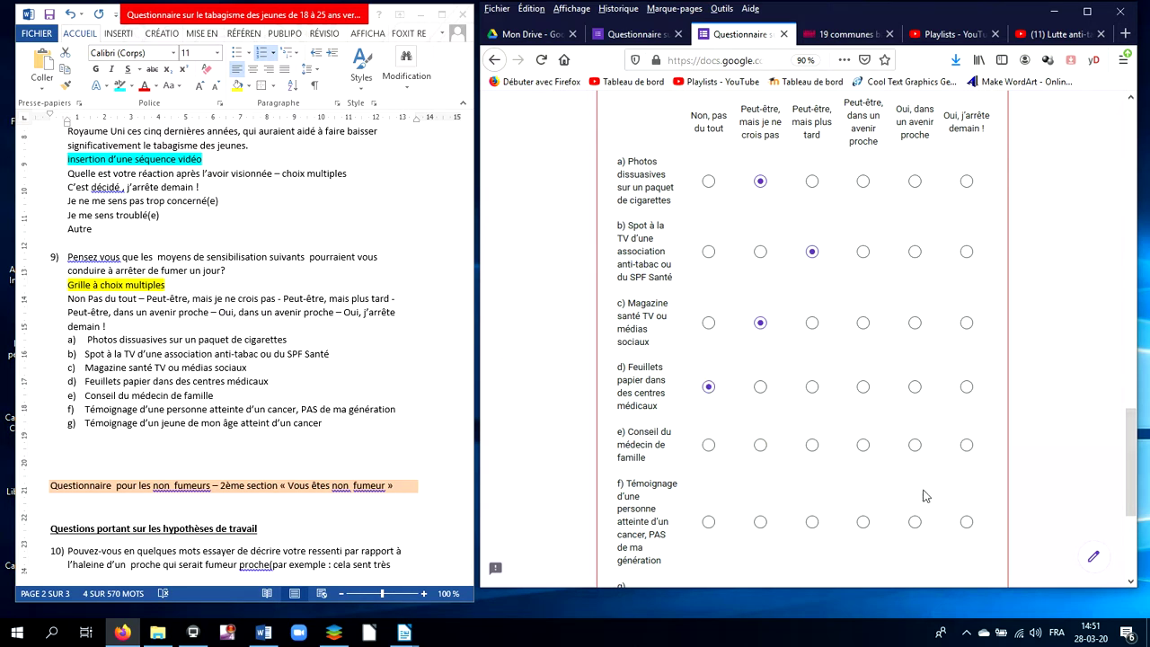
click(763, 452)
click(709, 446)
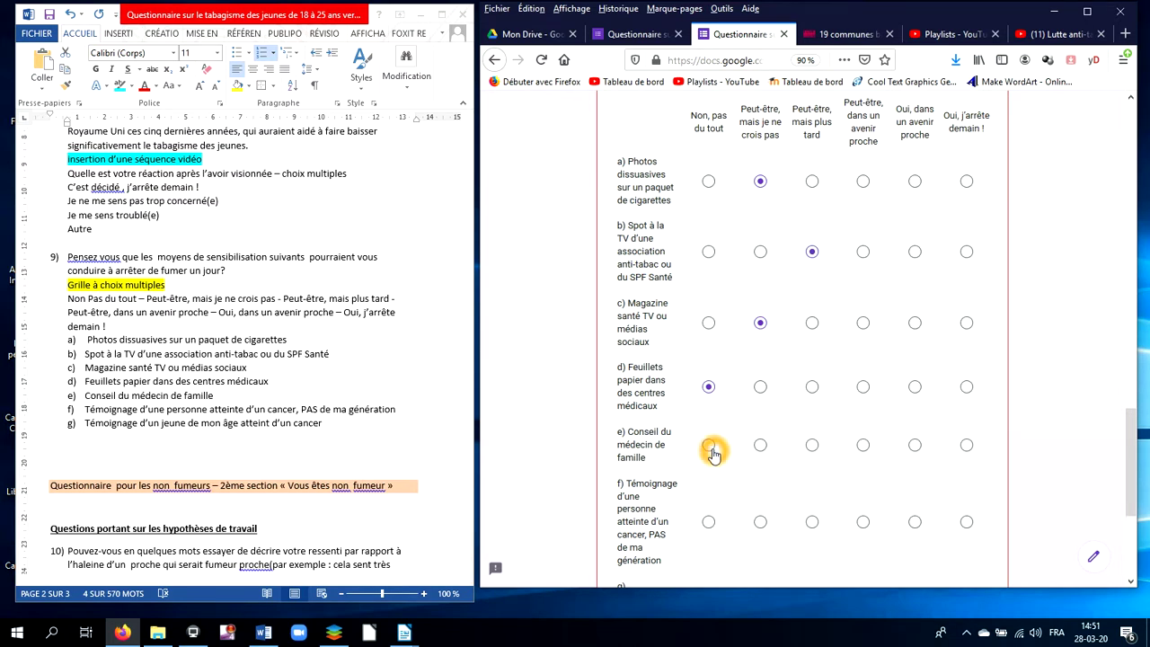
scroll(907, 401, down, 3)
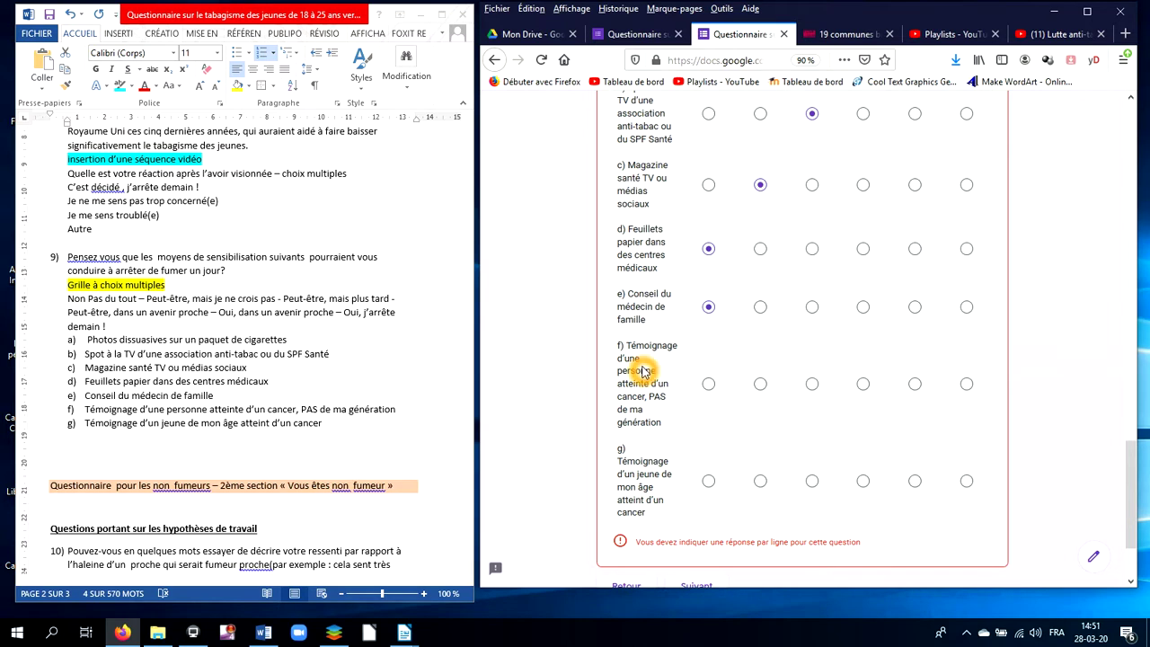
click(965, 384)
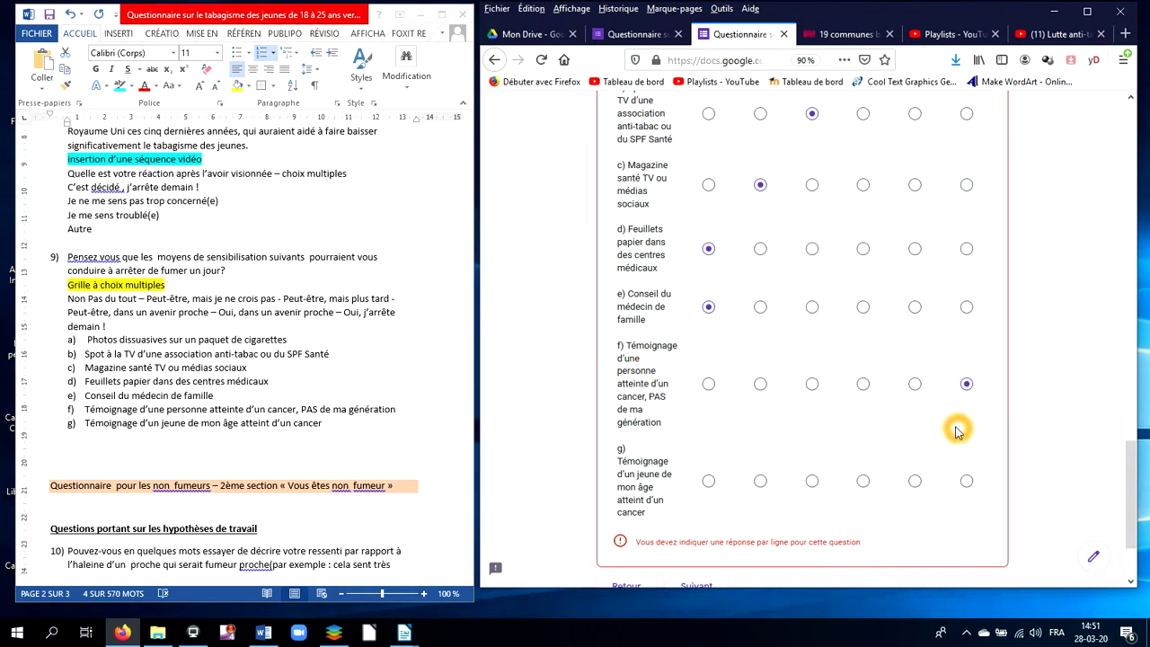
scroll(955, 431, down, 2)
click(862, 422)
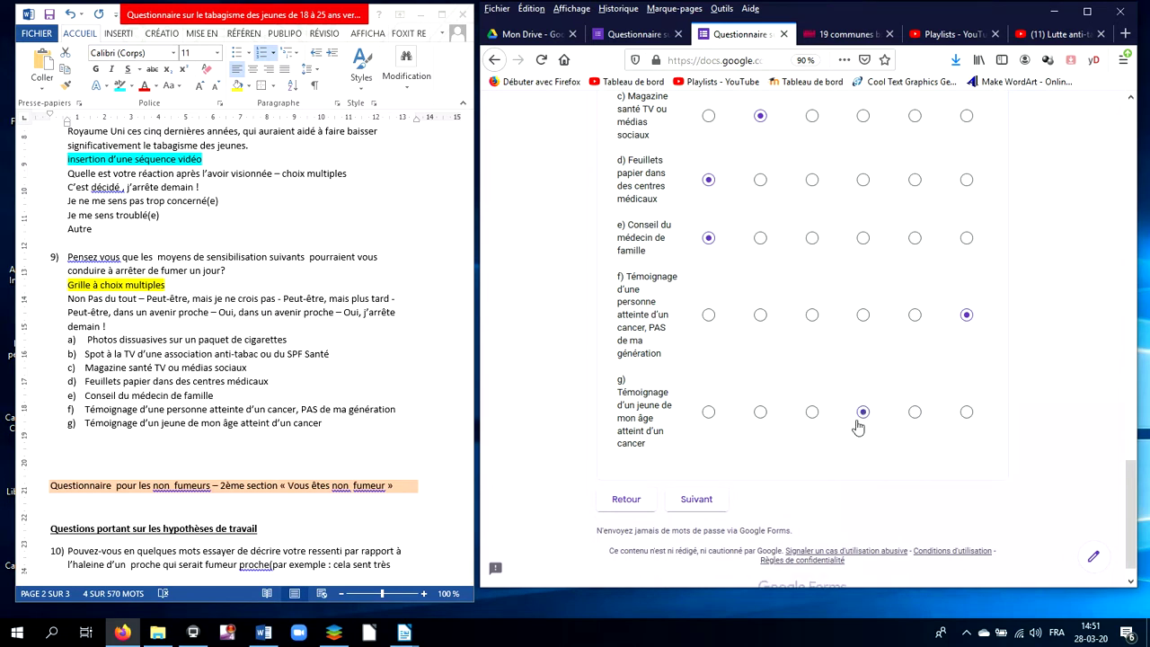
click(609, 445)
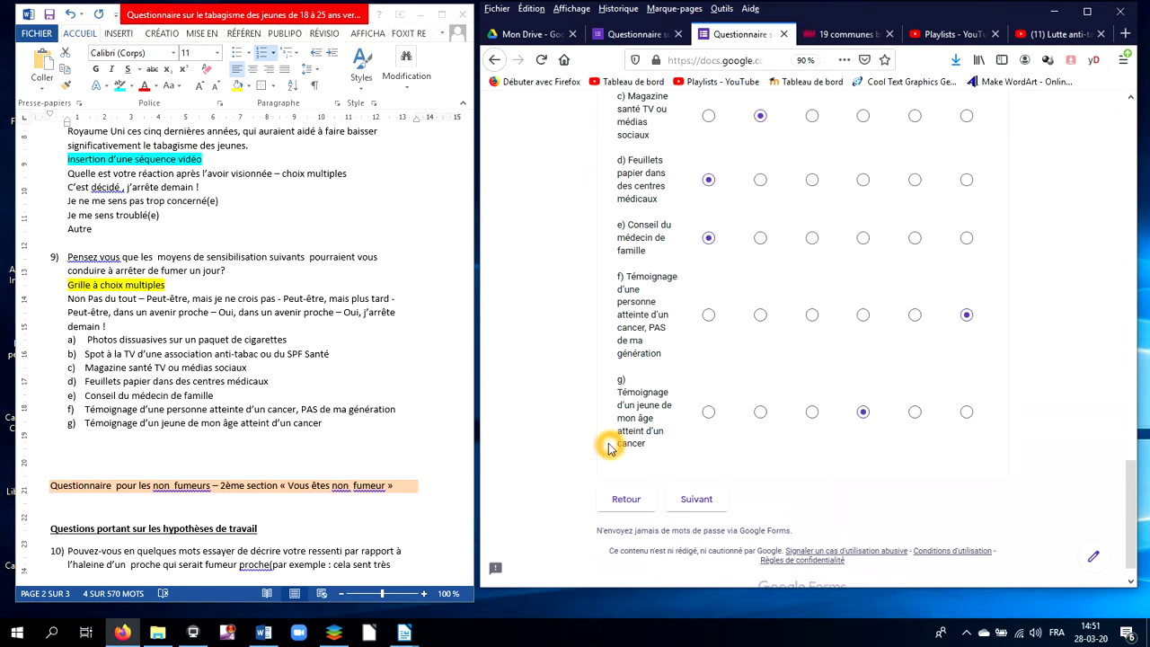